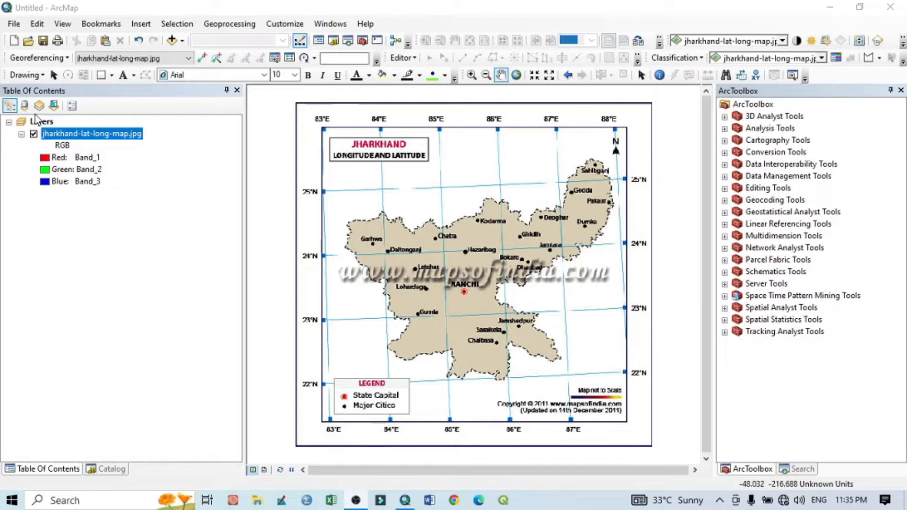
Check the source properties of the jharkhand-lat-long-map.jpg layer, including its XY coordinate system, and close them without changes
{"action": "right_click", "coordinate": [81, 136]}
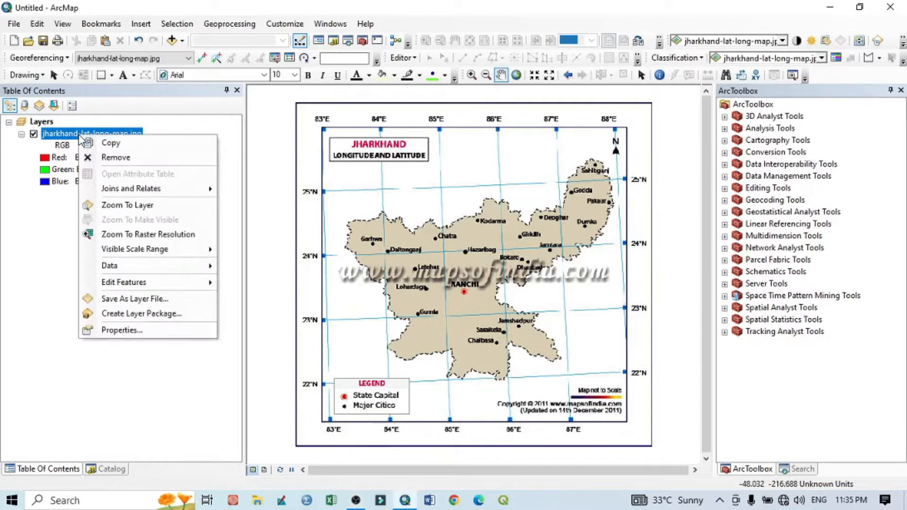
{"action": "left_click", "coordinate": [122, 330]}
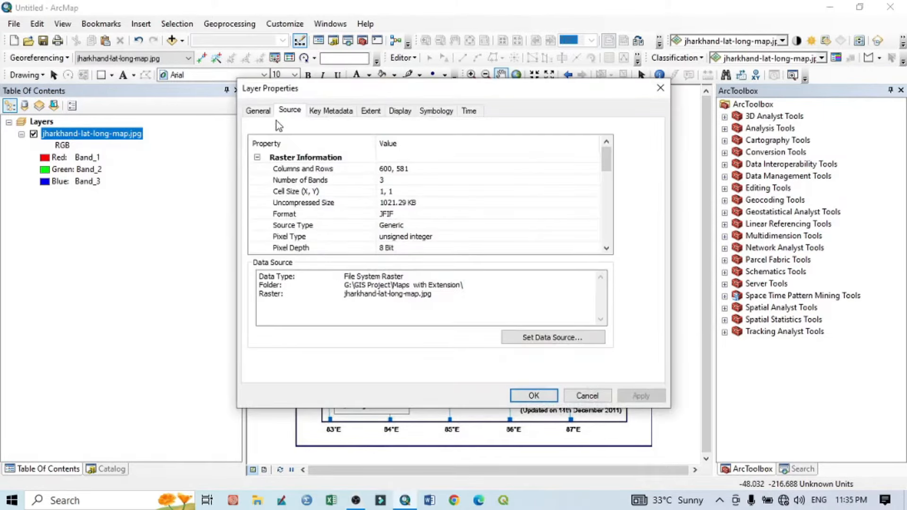
{"action": "left_click", "coordinate": [265, 113]}
{"action": "left_click", "coordinate": [287, 113]}
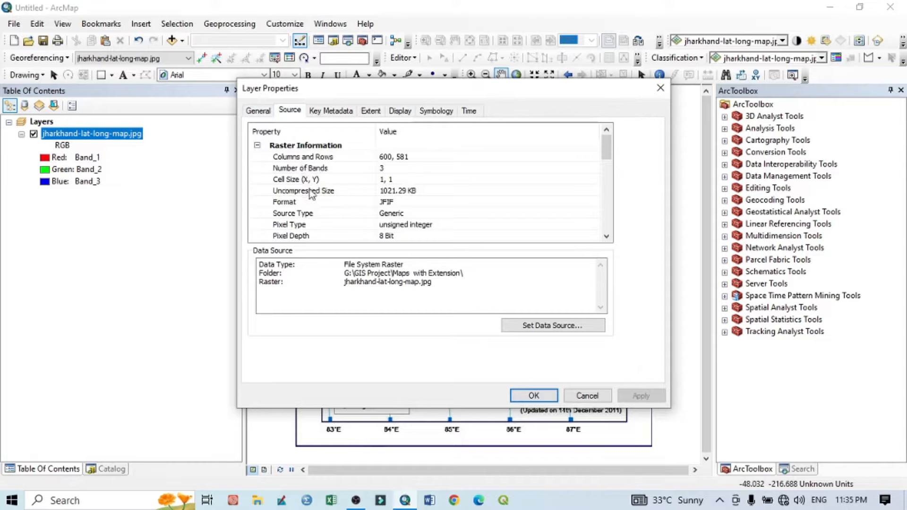
{"action": "scroll", "coordinate": [406, 184], "scroll_direction": "down", "scroll_amount": 6}
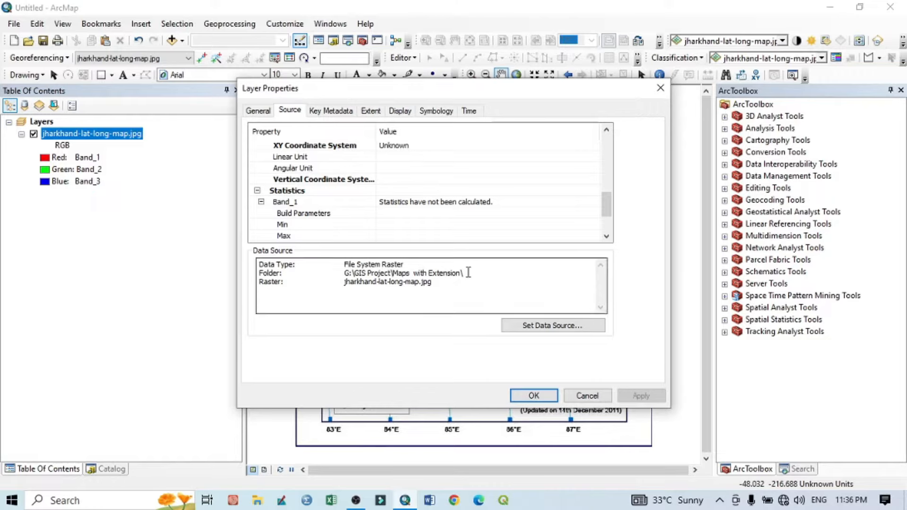
{"action": "left_click", "coordinate": [587, 396]}
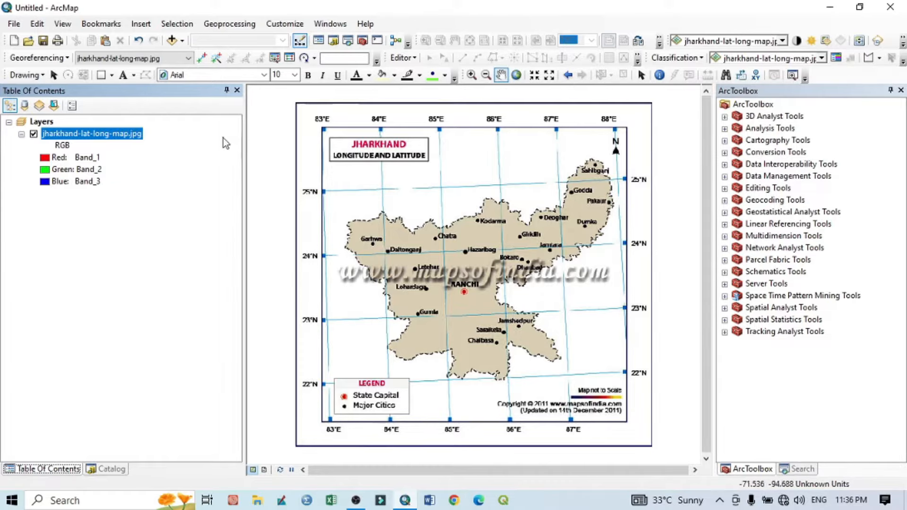
Float the Georeferencing toolbar, view the list of available toolbars, and dock it back in its original place
{"action": "left_click_drag", "start_coordinate": [6, 57], "coordinate": [164, 156]}
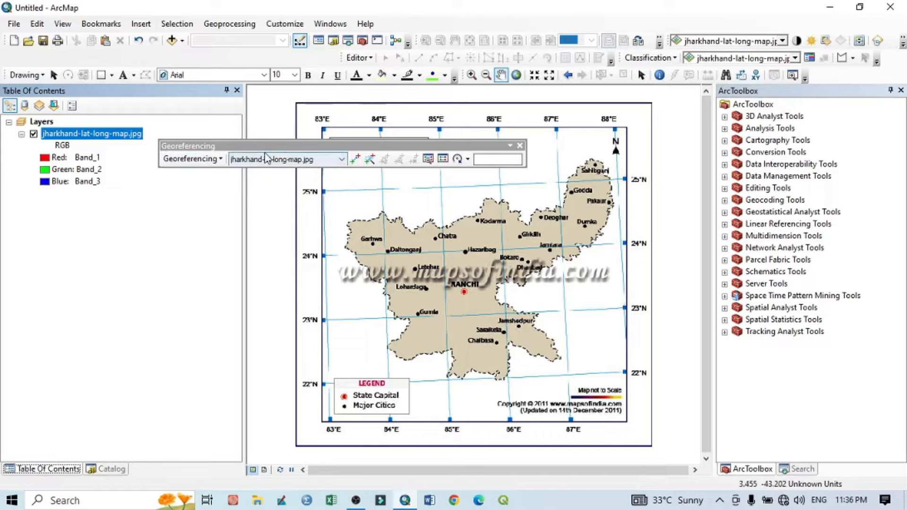
{"action": "right_click", "coordinate": [418, 26]}
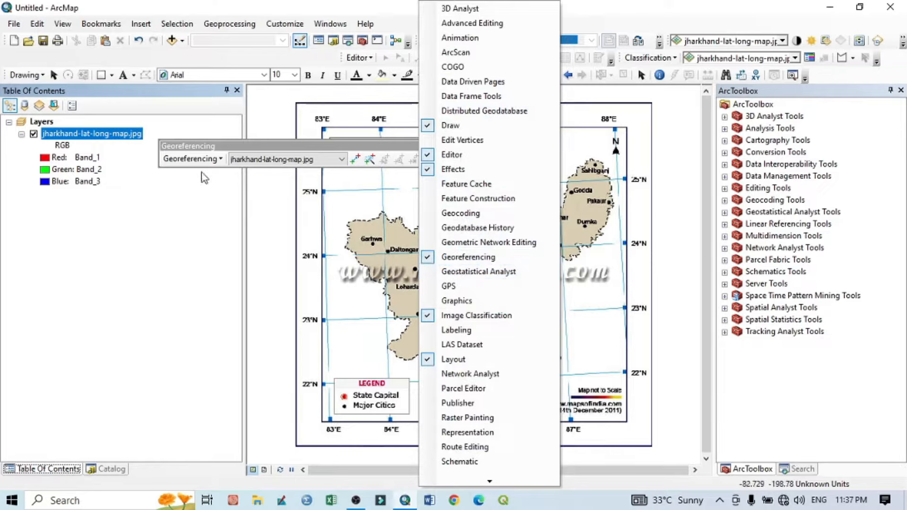
{"action": "left_click", "coordinate": [209, 147]}
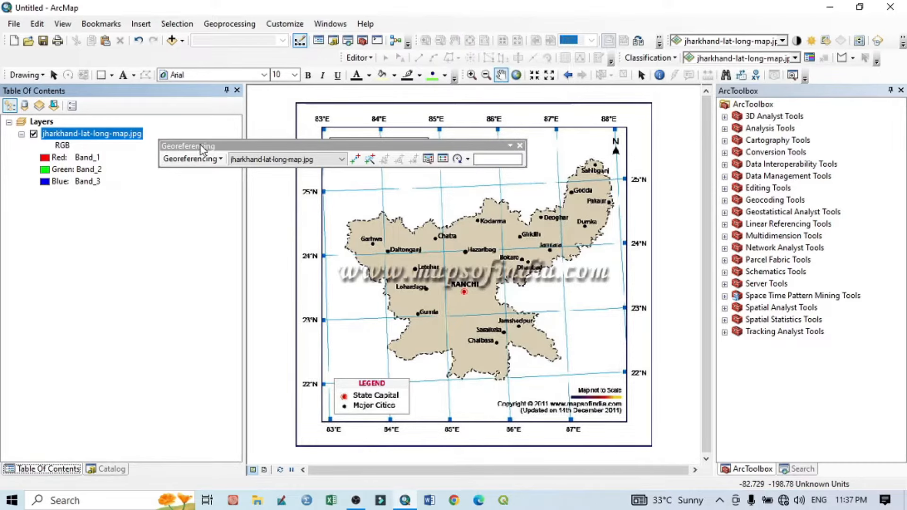
{"action": "left_click_drag", "start_coordinate": [200, 149], "coordinate": [54, 57]}
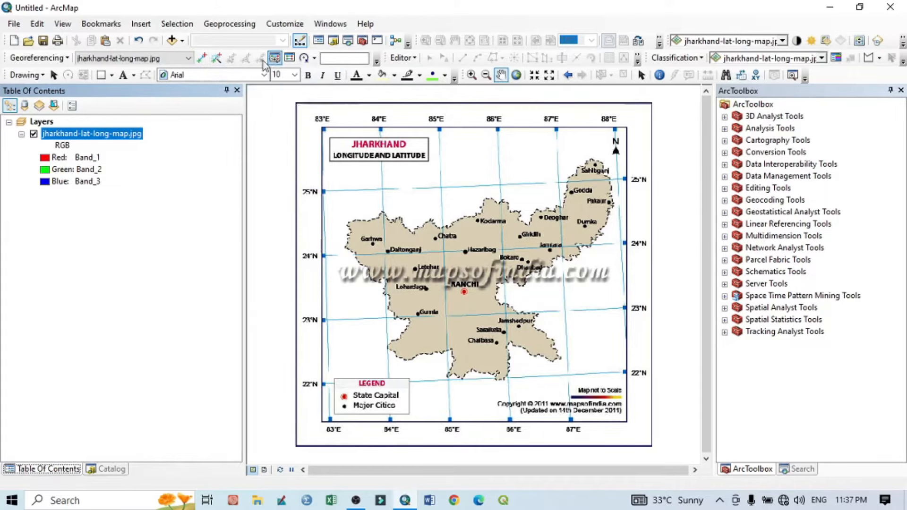
Place the first georeferencing control point on the grid intersection of 84°E and 25°N
{"action": "left_click", "coordinate": [202, 62]}
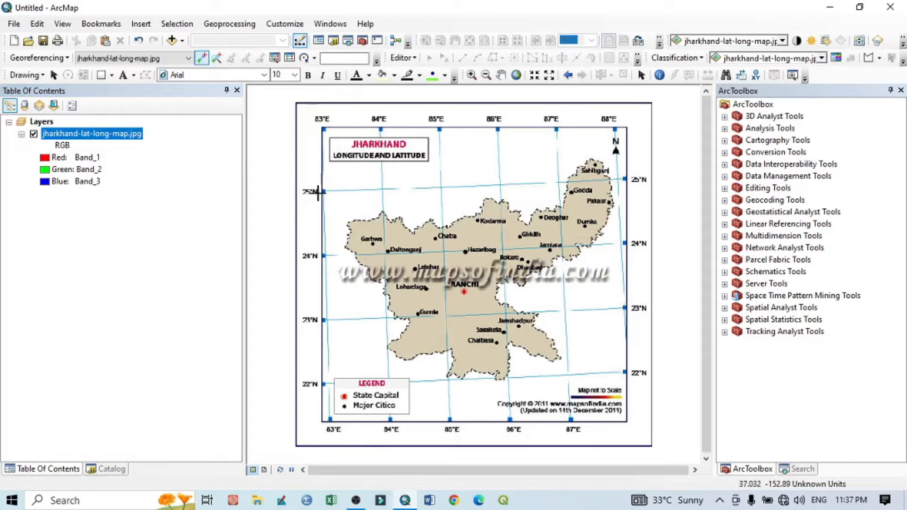
{"action": "scroll", "coordinate": [358, 191], "scroll_direction": "down", "scroll_amount": 1}
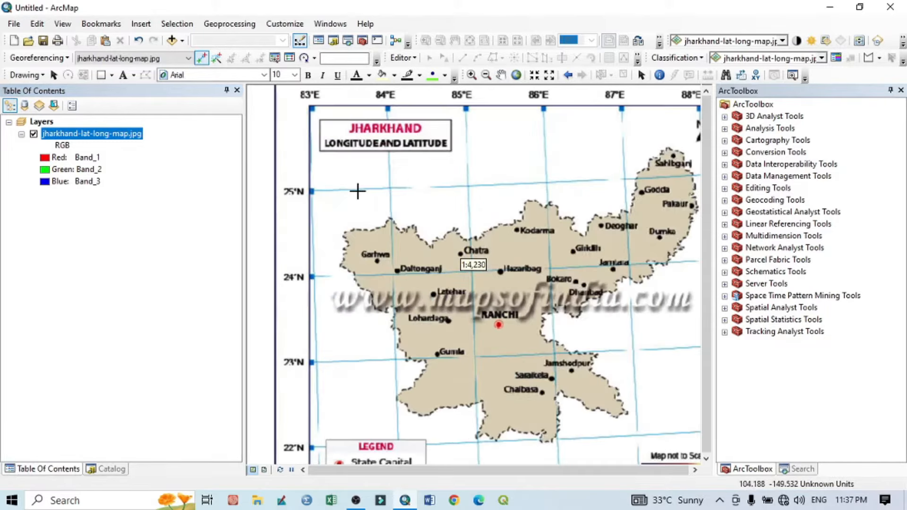
{"action": "scroll", "coordinate": [357, 191], "scroll_direction": "up", "scroll_amount": 2}
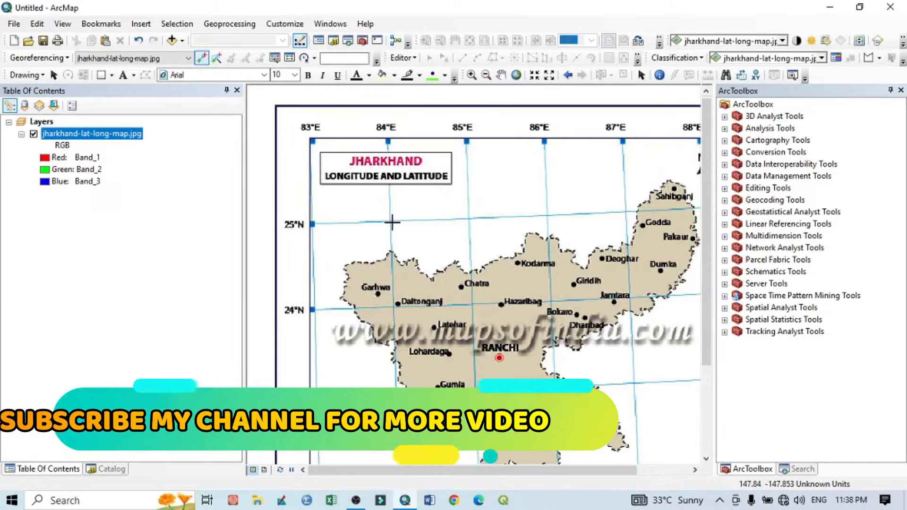
{"action": "scroll", "coordinate": [392, 222], "scroll_direction": "up", "scroll_amount": 2}
{"action": "scroll", "coordinate": [391, 222], "scroll_direction": "down", "scroll_amount": 4}
{"action": "scroll", "coordinate": [392, 222], "scroll_direction": "down", "scroll_amount": 4}
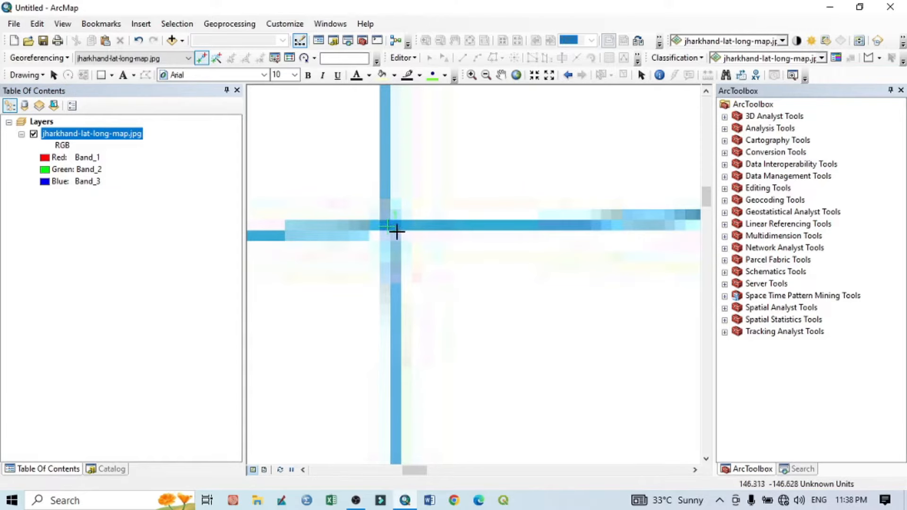
{"action": "left_click", "coordinate": [388, 225]}
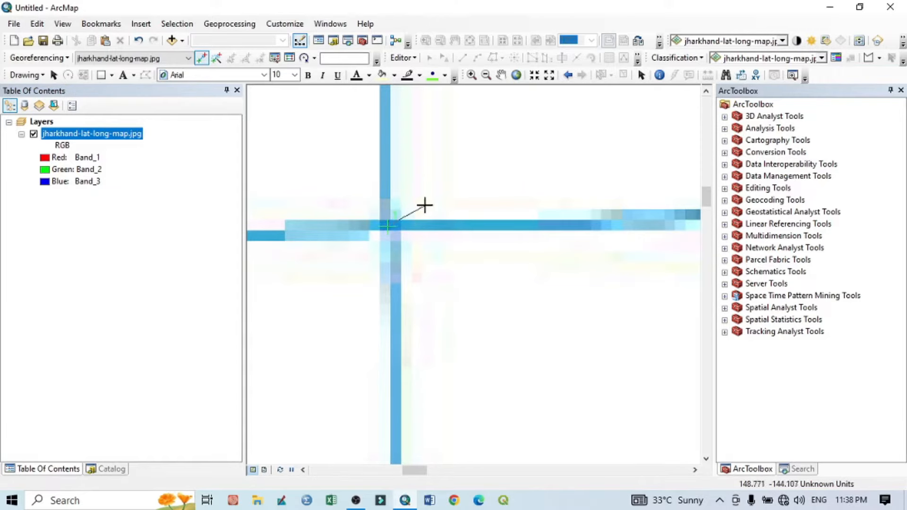
Assign the first control point the coordinates X 84 and Y 25
{"action": "right_click", "coordinate": [442, 158]}
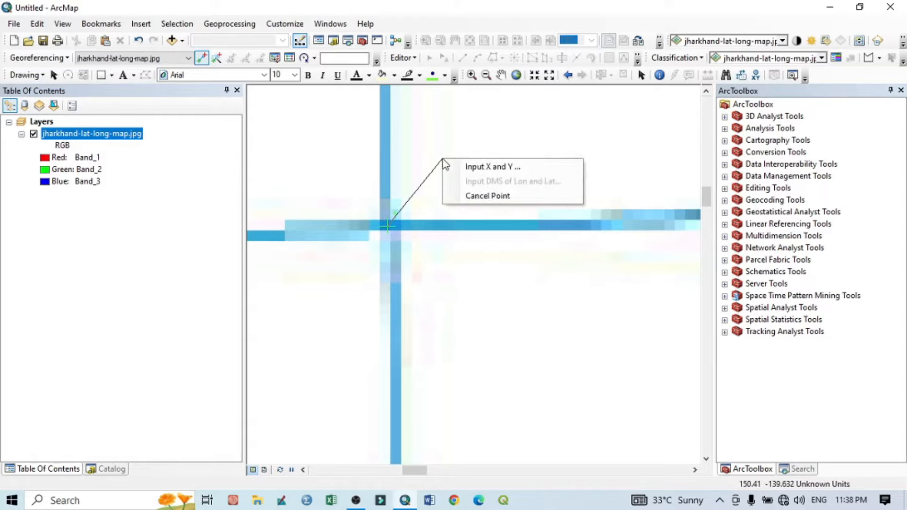
{"action": "left_click", "coordinate": [467, 169]}
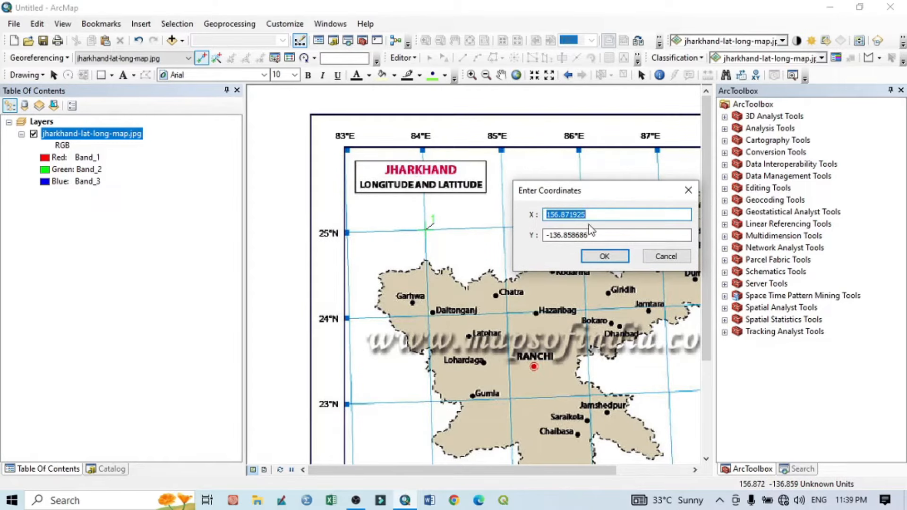
{"action": "type", "text": "84"}
{"action": "double_click", "coordinate": [604, 233]}
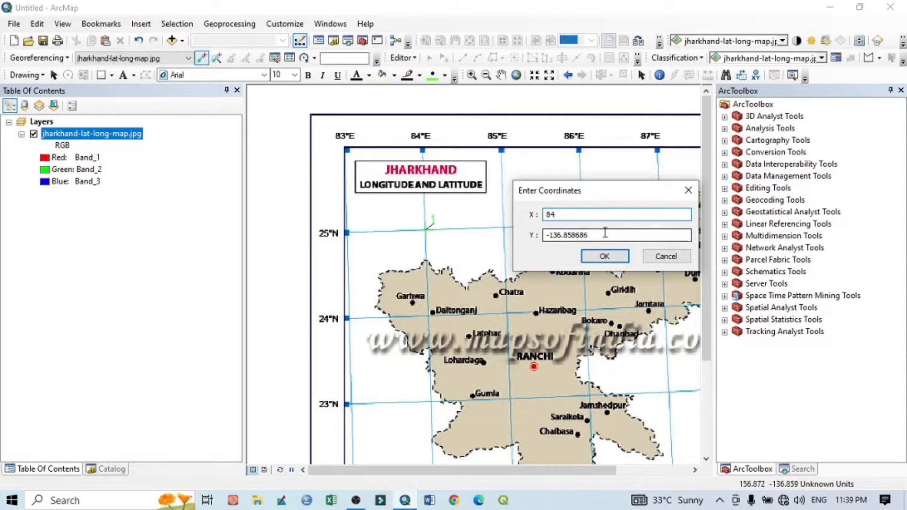
{"action": "type", "text": "25"}
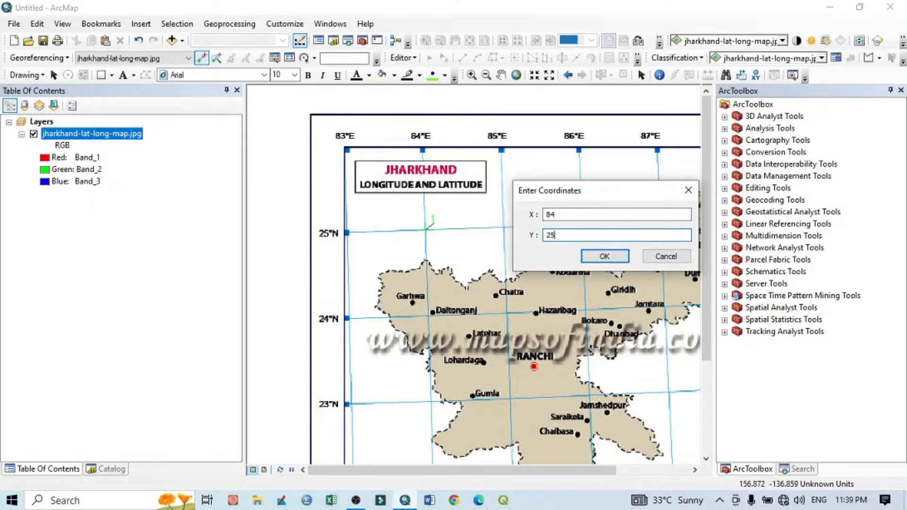
{"action": "left_click", "coordinate": [605, 256]}
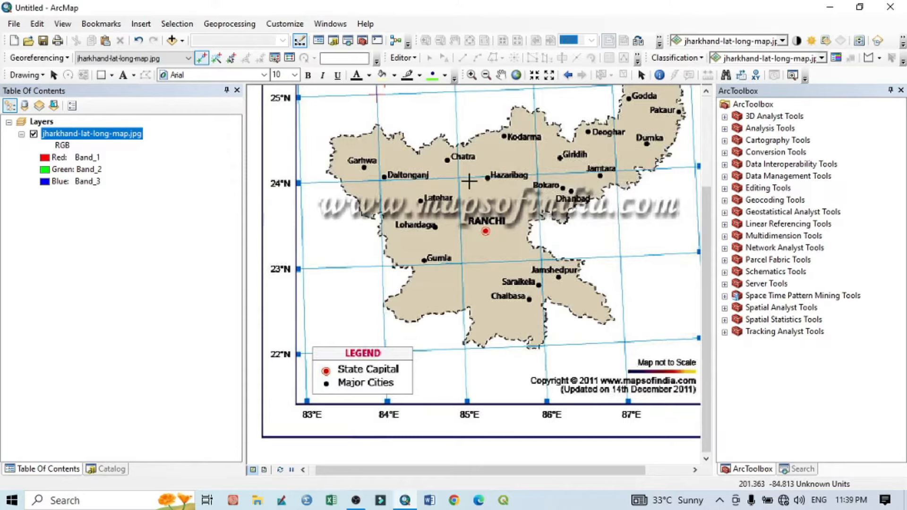
Place the second control point on the grid intersection of 88°E and 25°N, just east of Sahibganj
{"action": "scroll", "coordinate": [469, 180], "scroll_direction": "down", "scroll_amount": 2}
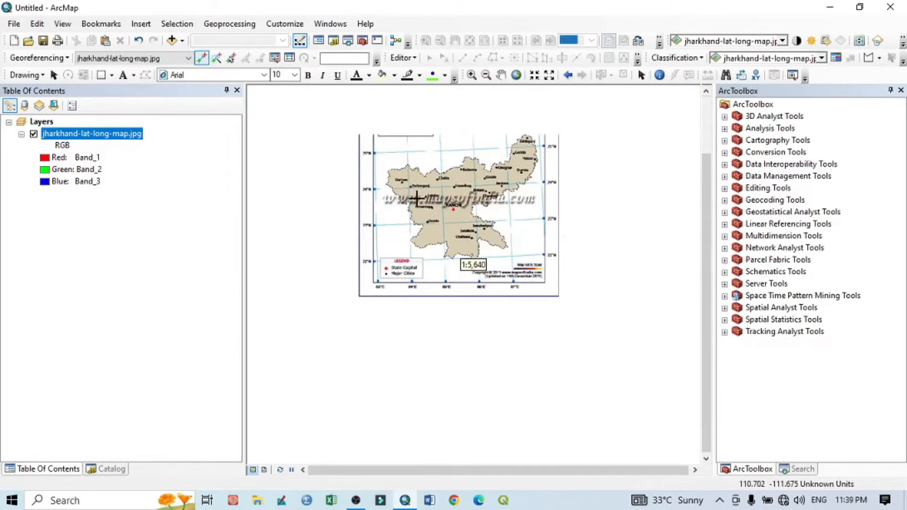
{"action": "scroll", "coordinate": [405, 116], "scroll_direction": "up", "scroll_amount": 1}
{"action": "scroll", "coordinate": [409, 113], "scroll_direction": "up", "scroll_amount": 1}
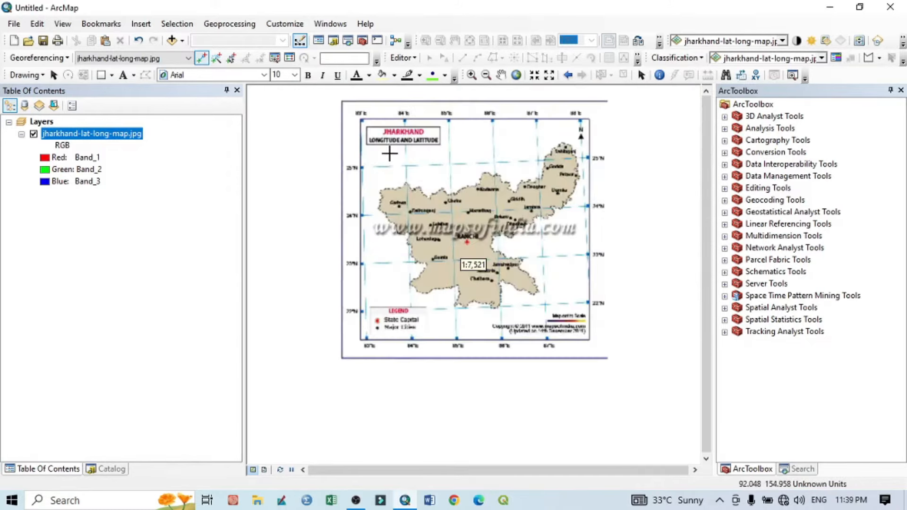
{"action": "scroll", "coordinate": [402, 144], "scroll_direction": "up", "scroll_amount": 2}
{"action": "scroll", "coordinate": [466, 189], "scroll_direction": "down", "scroll_amount": 3}
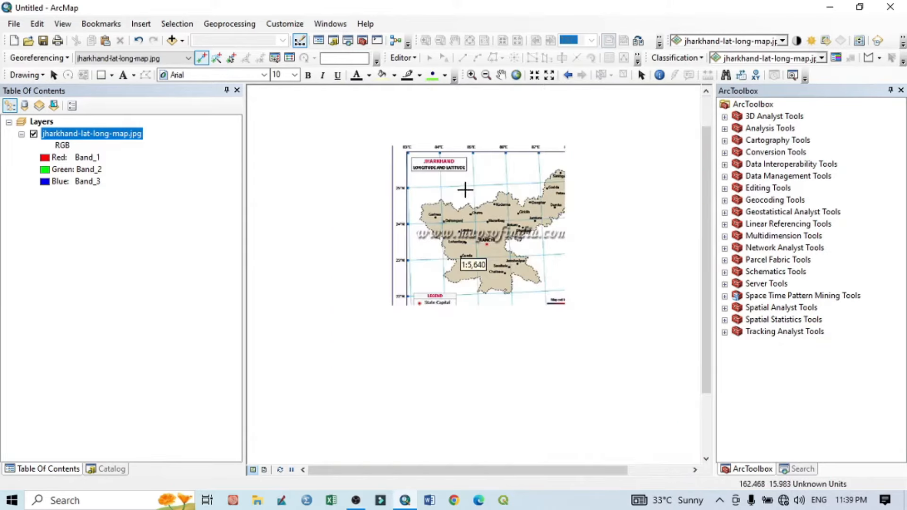
{"action": "scroll", "coordinate": [572, 179], "scroll_direction": "up", "scroll_amount": 1}
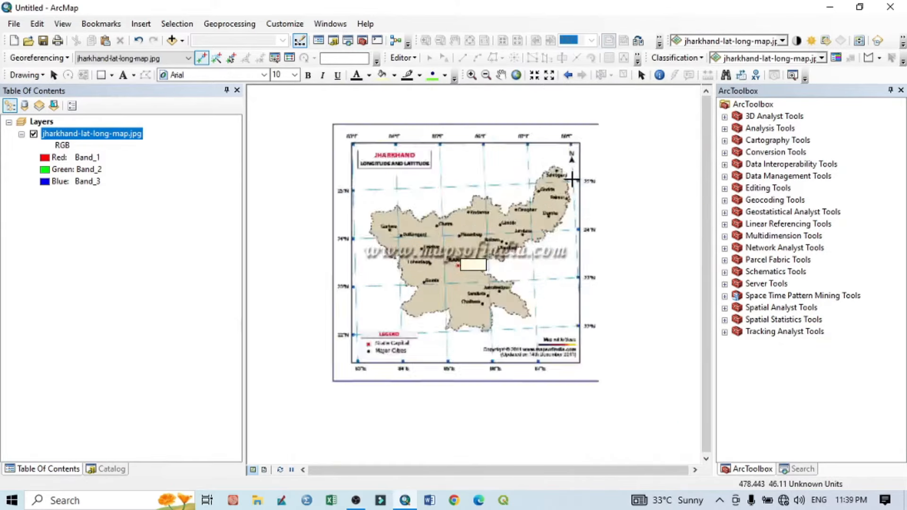
{"action": "scroll", "coordinate": [571, 179], "scroll_direction": "up", "scroll_amount": 1}
{"action": "scroll", "coordinate": [572, 105], "scroll_direction": "up", "scroll_amount": 1}
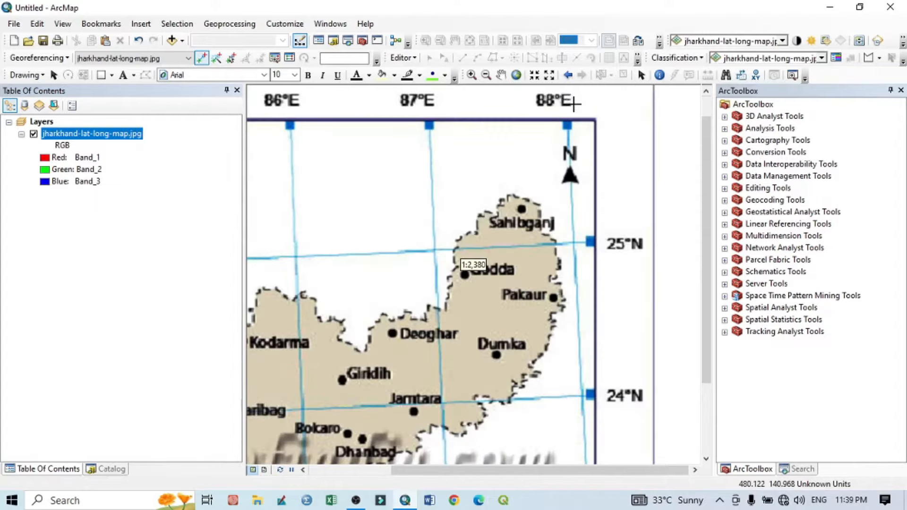
{"action": "scroll", "coordinate": [582, 243], "scroll_direction": "up", "scroll_amount": 1}
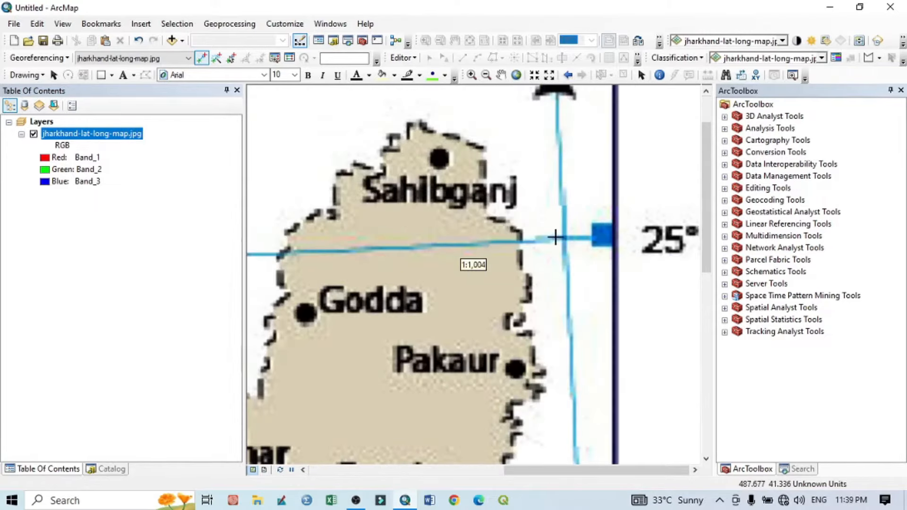
{"action": "scroll", "coordinate": [566, 237], "scroll_direction": "up", "scroll_amount": 1}
{"action": "scroll", "coordinate": [585, 267], "scroll_direction": "up", "scroll_amount": 1}
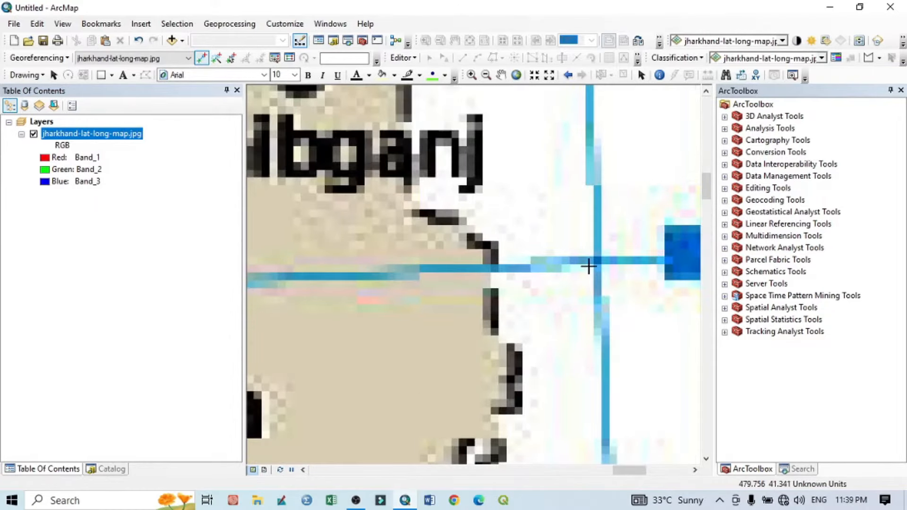
{"action": "left_click", "coordinate": [597, 261]}
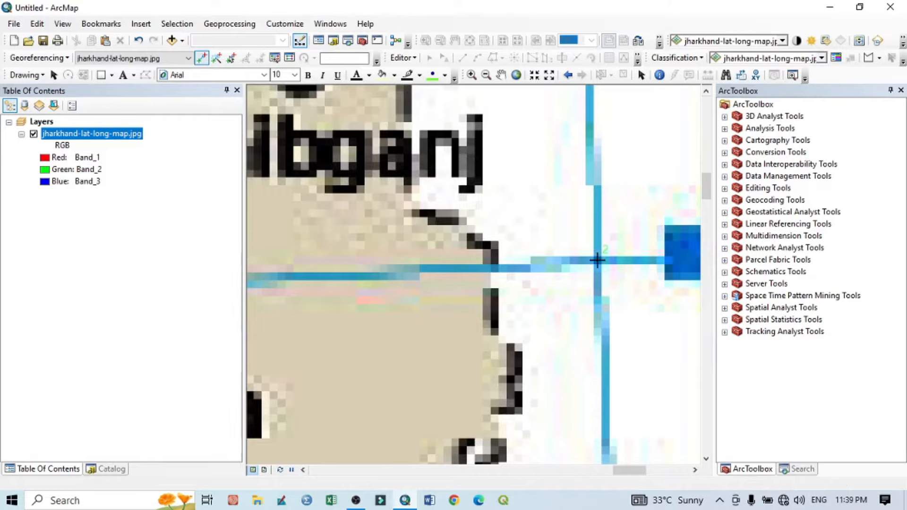
Assign the second control point the coordinates X 88 and Y 25
{"action": "scroll", "coordinate": [609, 231], "scroll_direction": "up", "scroll_amount": 1}
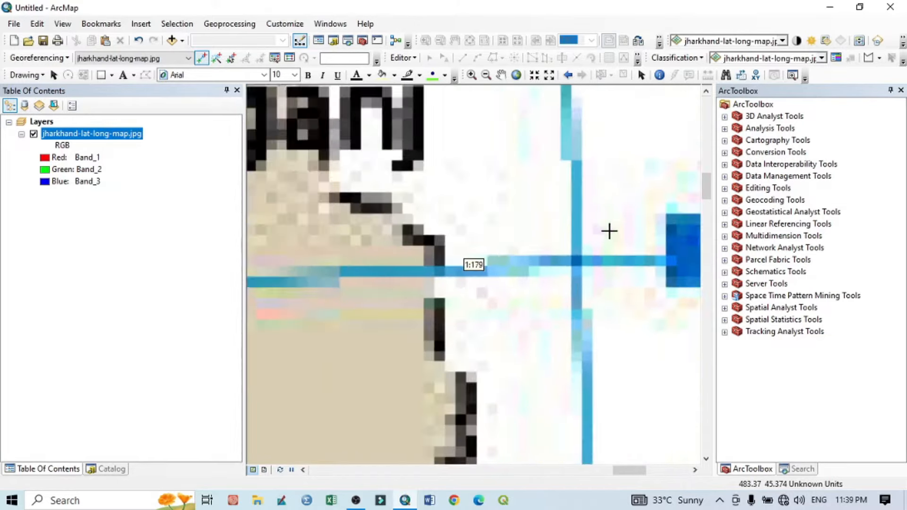
{"action": "scroll", "coordinate": [610, 231], "scroll_direction": "down", "scroll_amount": 2}
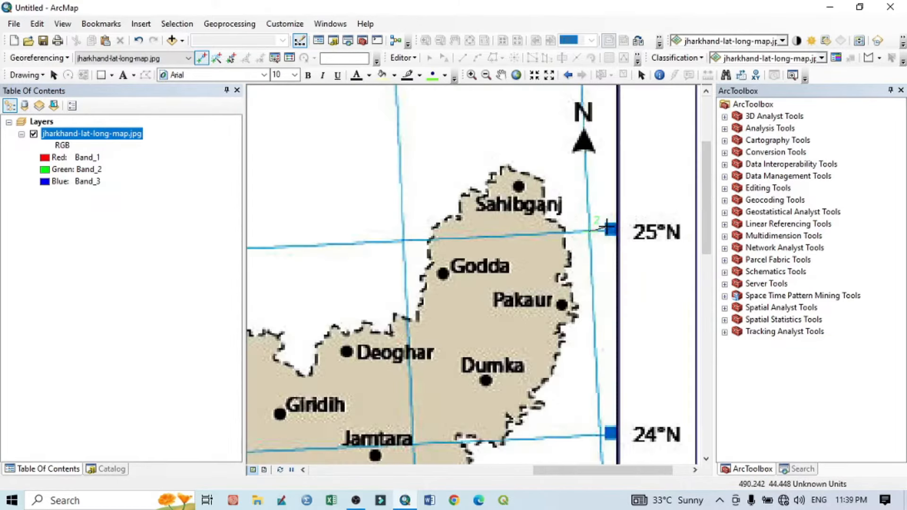
{"action": "scroll", "coordinate": [603, 182], "scroll_direction": "up", "scroll_amount": 3}
{"action": "scroll", "coordinate": [603, 183], "scroll_direction": "down", "scroll_amount": 6}
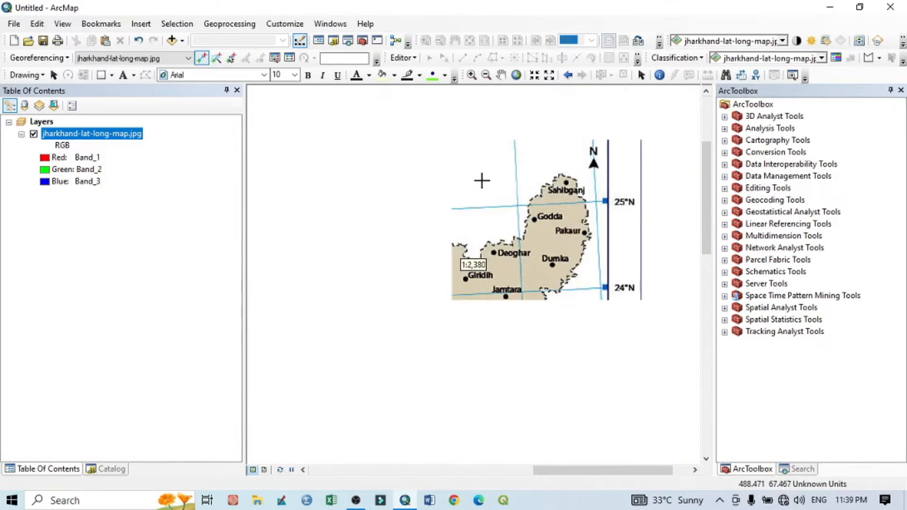
{"action": "left_click", "coordinate": [605, 201]}
{"action": "right_click", "coordinate": [566, 167]}
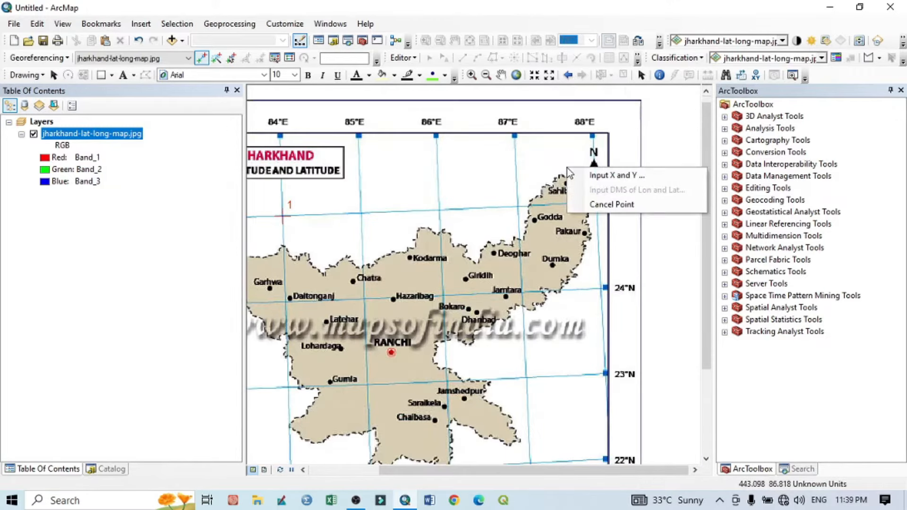
{"action": "left_click", "coordinate": [592, 177]}
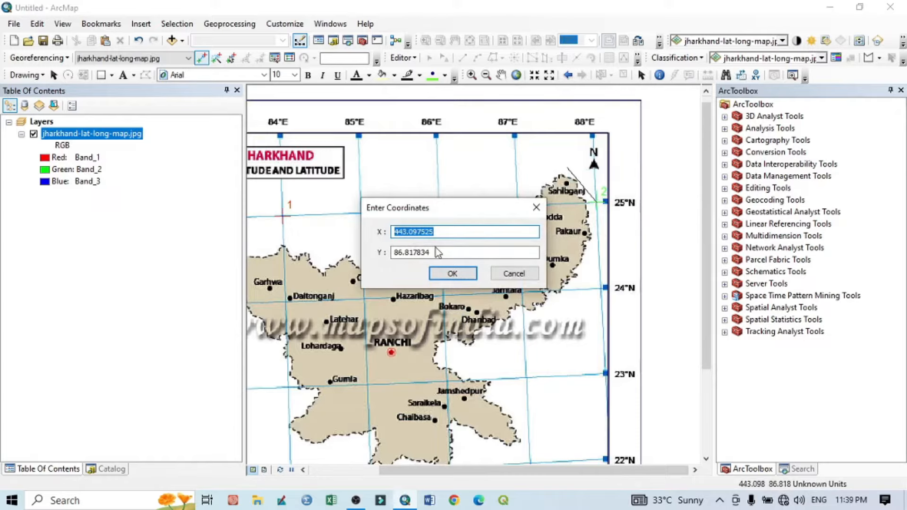
{"action": "type", "text": "88"}
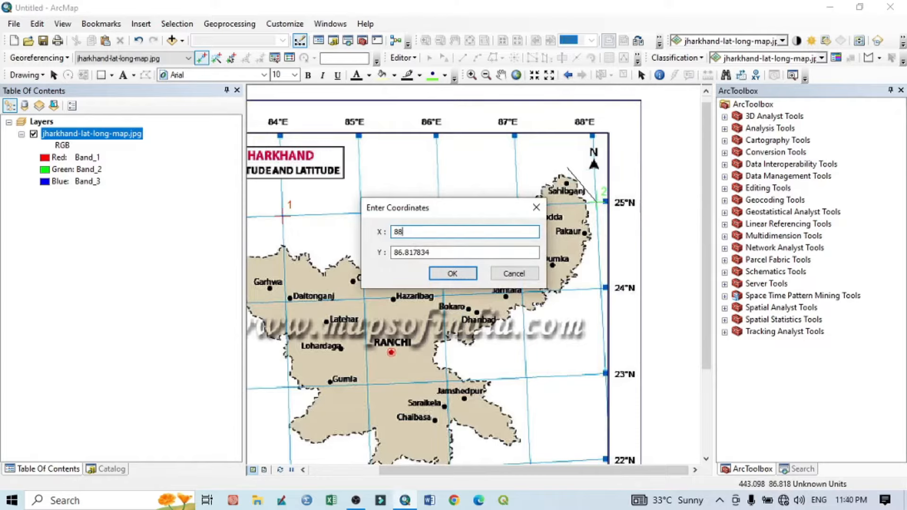
{"action": "double_click", "coordinate": [440, 250]}
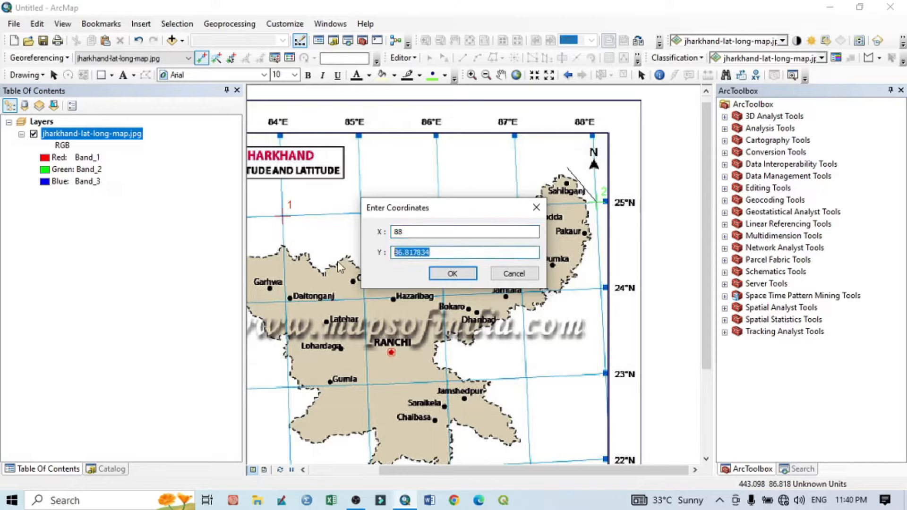
{"action": "type", "text": "25"}
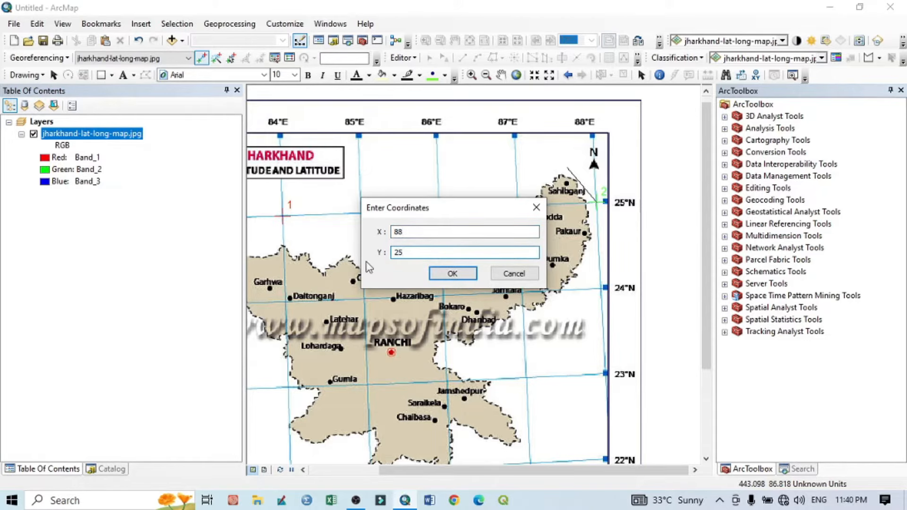
{"action": "left_click", "coordinate": [455, 273]}
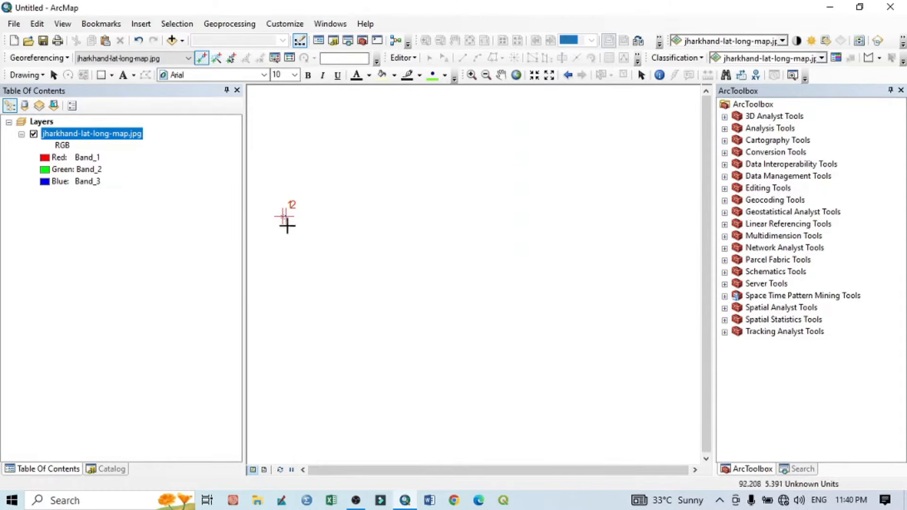
Place the third control point on the grid intersection of 87°E and 22°N, southeast of Jamshedpur
{"action": "scroll", "coordinate": [285, 220], "scroll_direction": "down", "scroll_amount": 2}
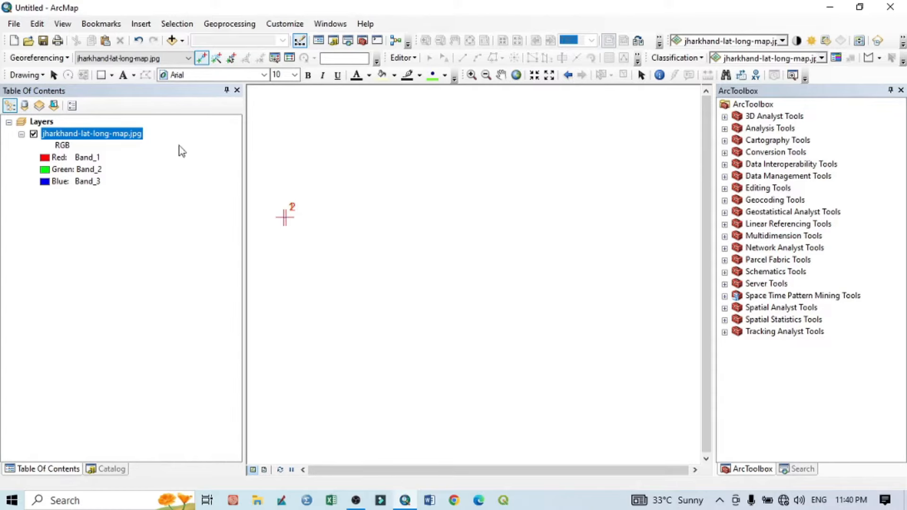
{"action": "right_click", "coordinate": [112, 139]}
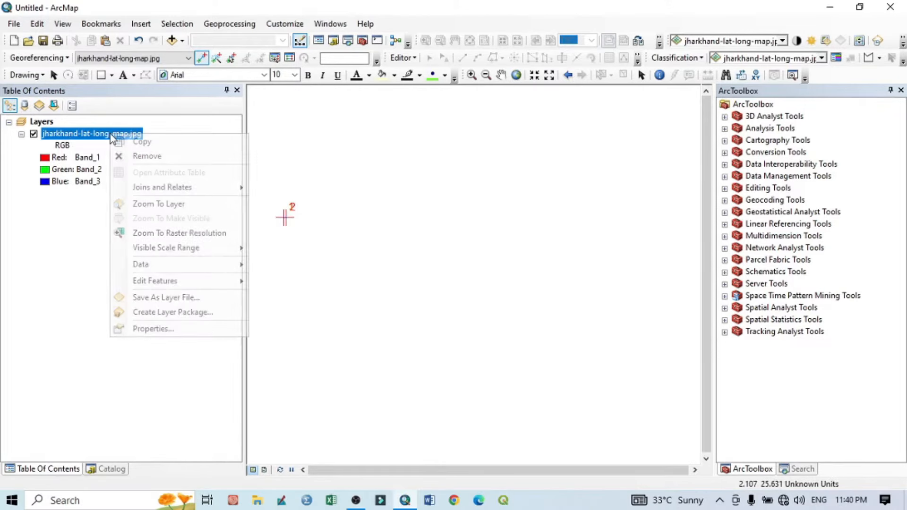
{"action": "left_click", "coordinate": [171, 213]}
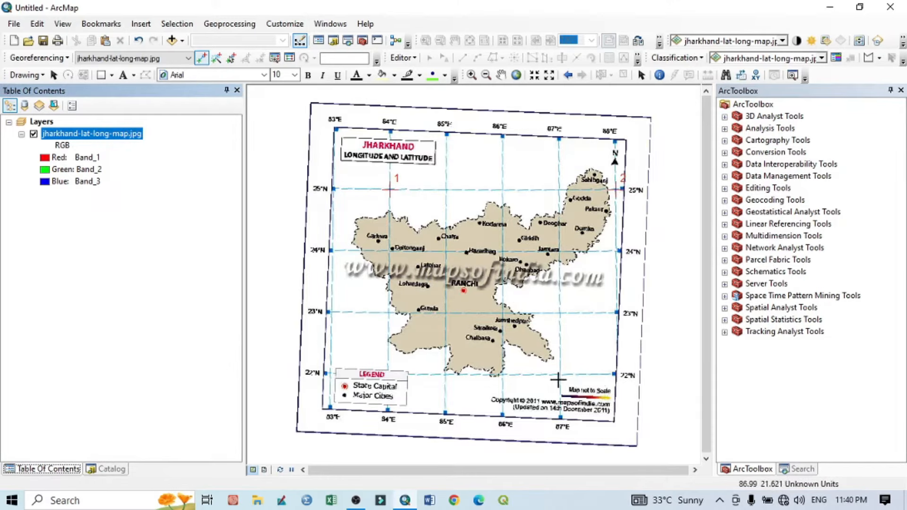
{"action": "scroll", "coordinate": [558, 380], "scroll_direction": "up", "scroll_amount": 5}
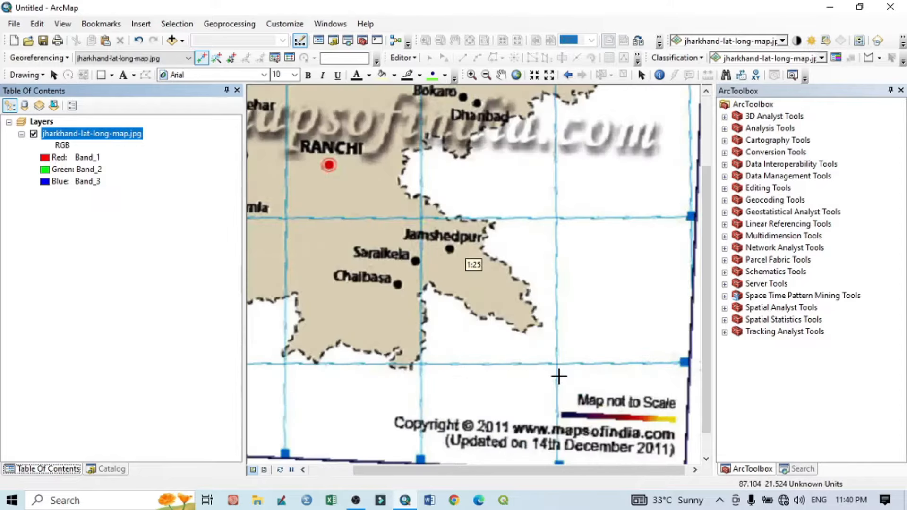
{"action": "scroll", "coordinate": [647, 395], "scroll_direction": "up", "scroll_amount": 3}
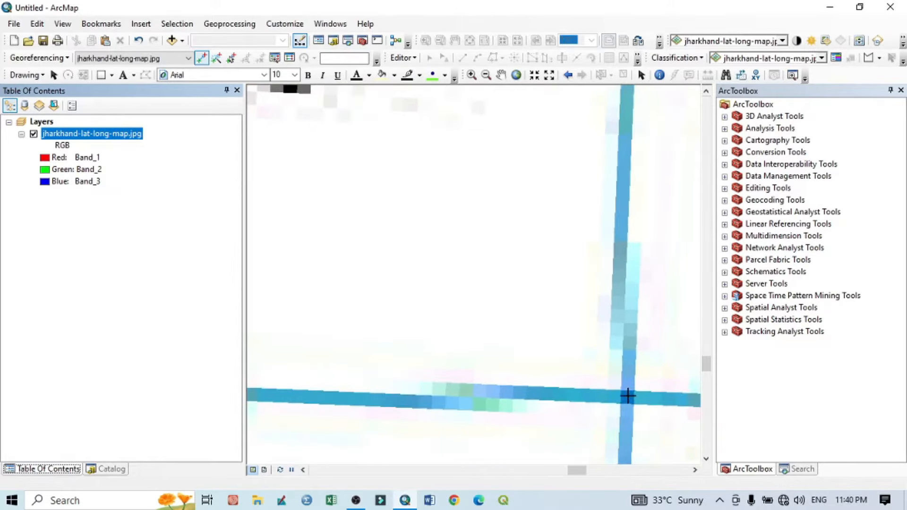
{"action": "scroll", "coordinate": [579, 354], "scroll_direction": "down", "scroll_amount": 2}
{"action": "scroll", "coordinate": [579, 354], "scroll_direction": "down", "scroll_amount": 5}
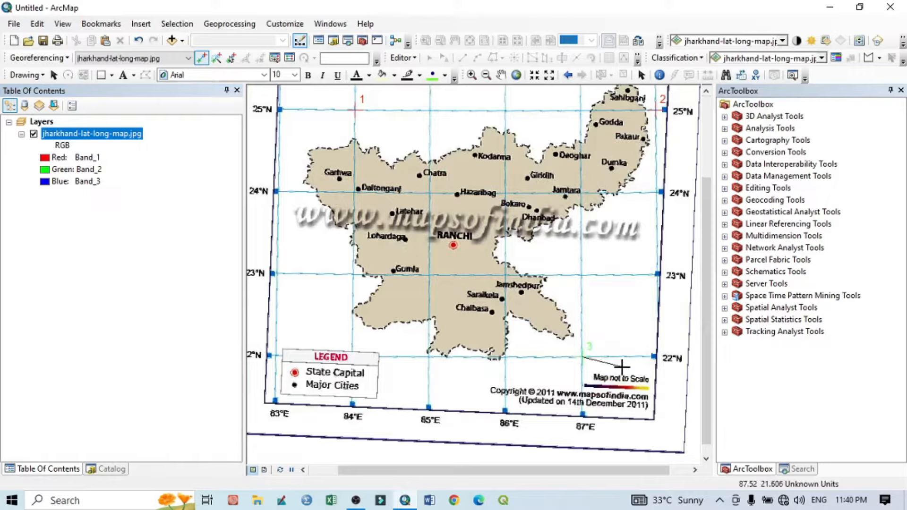
Assign the third control point the coordinates X 87 and Y 22
{"action": "right_click", "coordinate": [564, 339]}
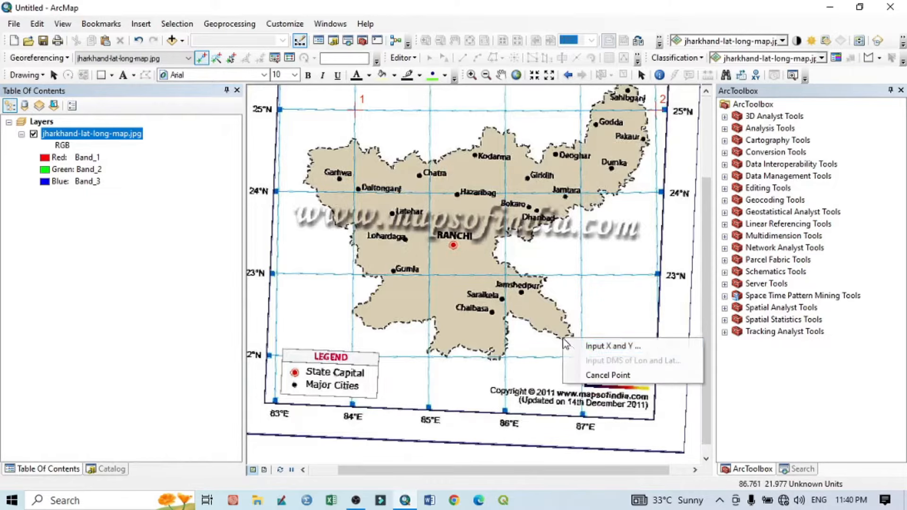
{"action": "left_click", "coordinate": [591, 350]}
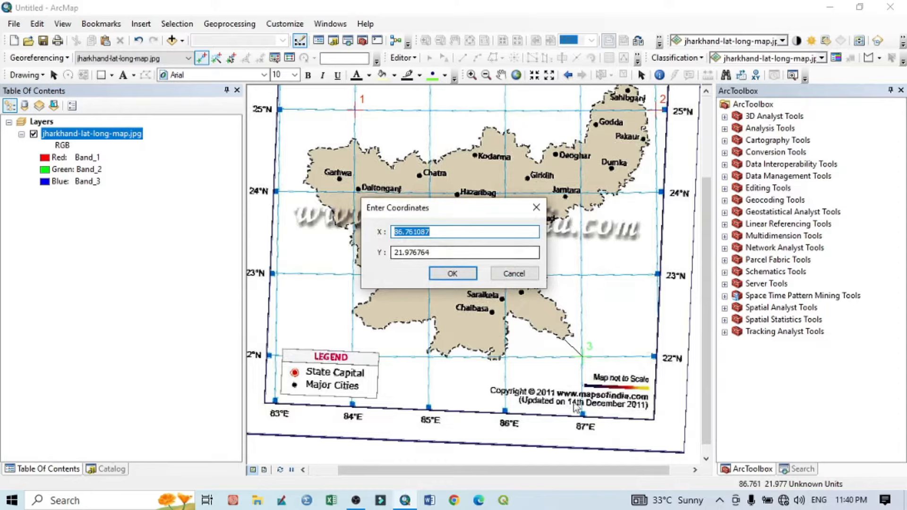
{"action": "type", "text": "87"}
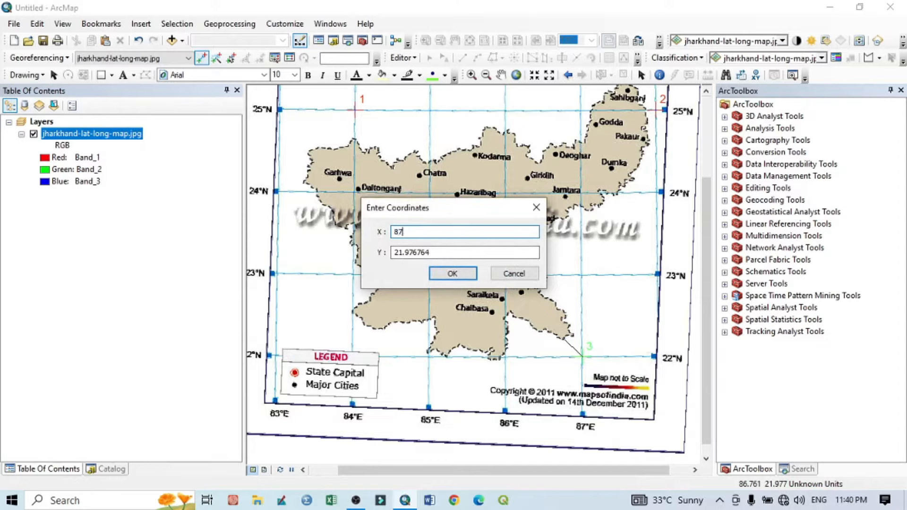
{"action": "double_click", "coordinate": [438, 253]}
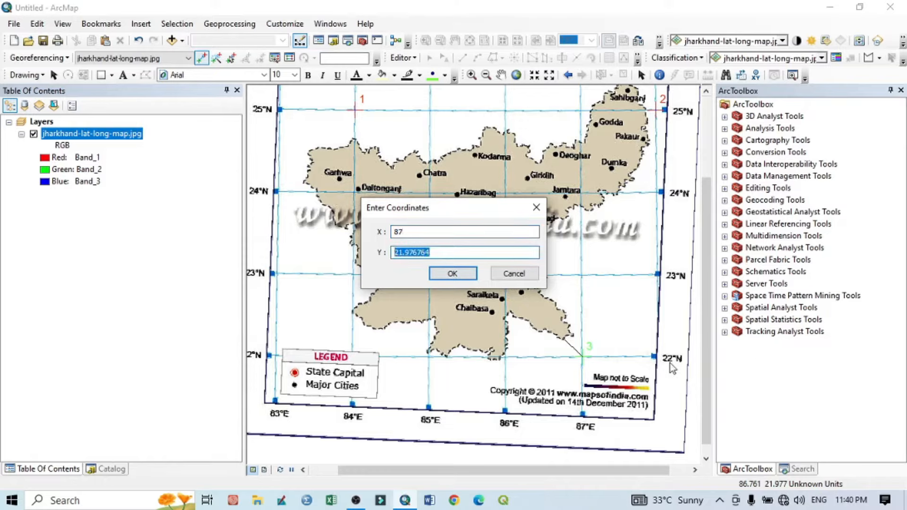
{"action": "type", "text": "22"}
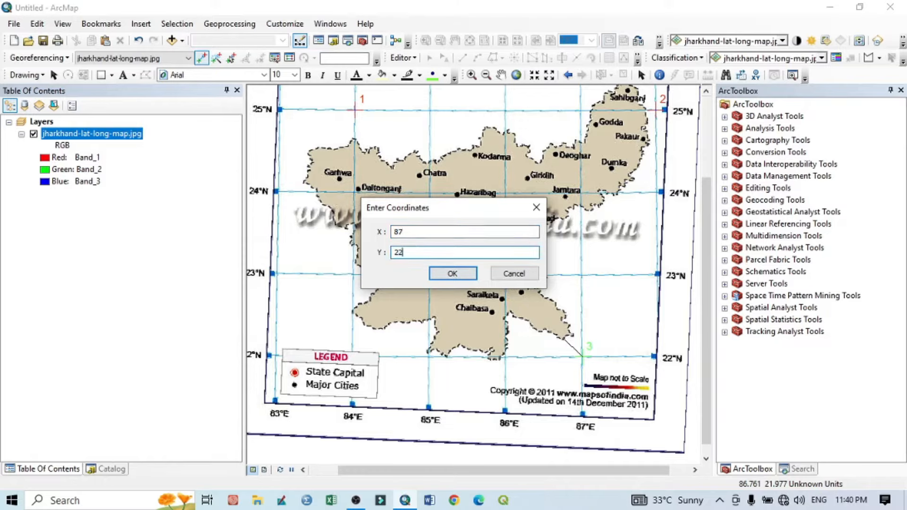
{"action": "left_click", "coordinate": [452, 274]}
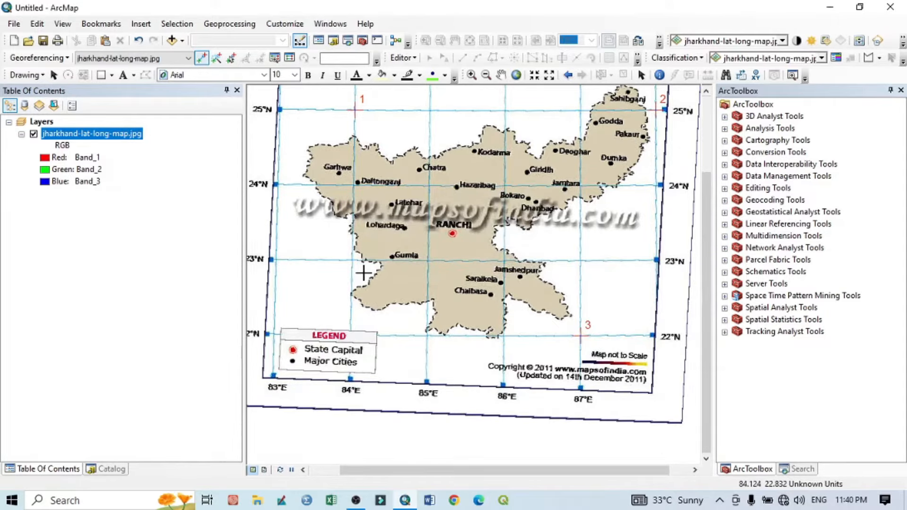
Place the fourth control point on the grid intersection of 84°E and 23°N, just west of Gumla
{"action": "scroll", "coordinate": [364, 274], "scroll_direction": "down", "scroll_amount": 2}
{"action": "scroll", "coordinate": [363, 273], "scroll_direction": "up", "scroll_amount": 6}
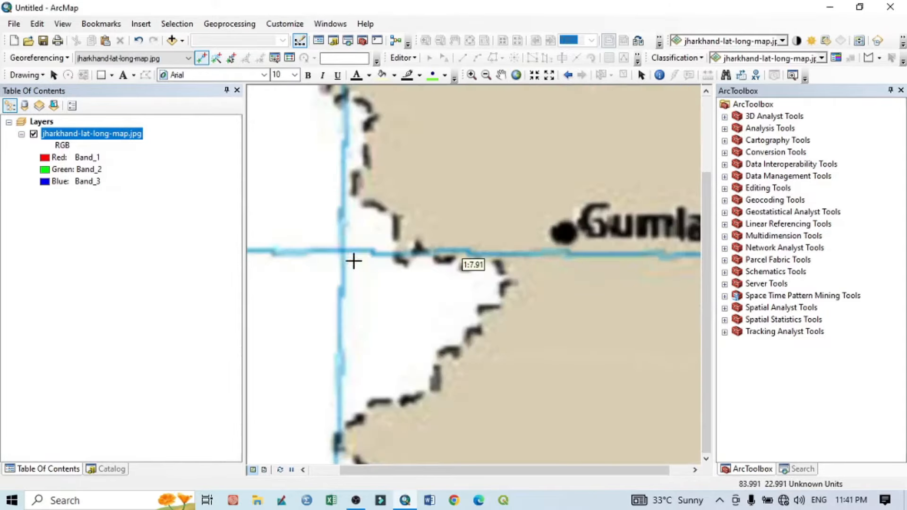
{"action": "scroll", "coordinate": [331, 250], "scroll_direction": "up", "scroll_amount": 4}
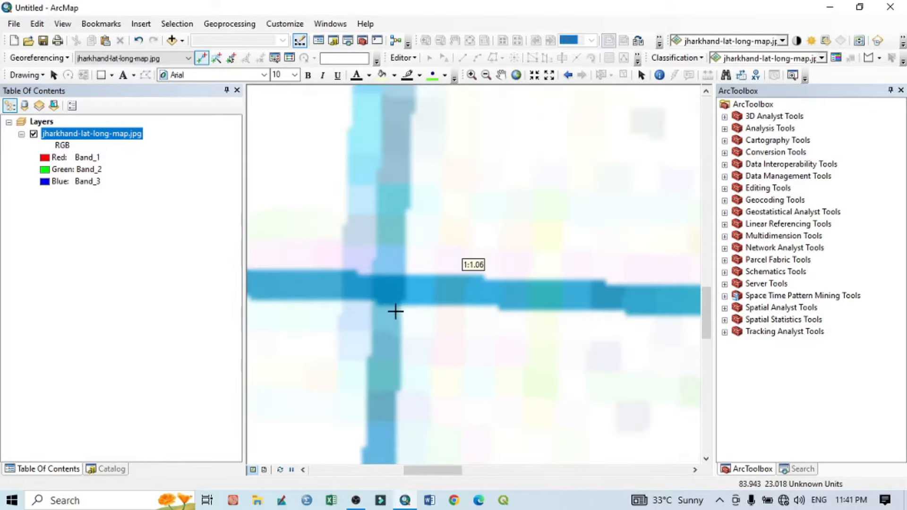
{"action": "left_click", "coordinate": [390, 296]}
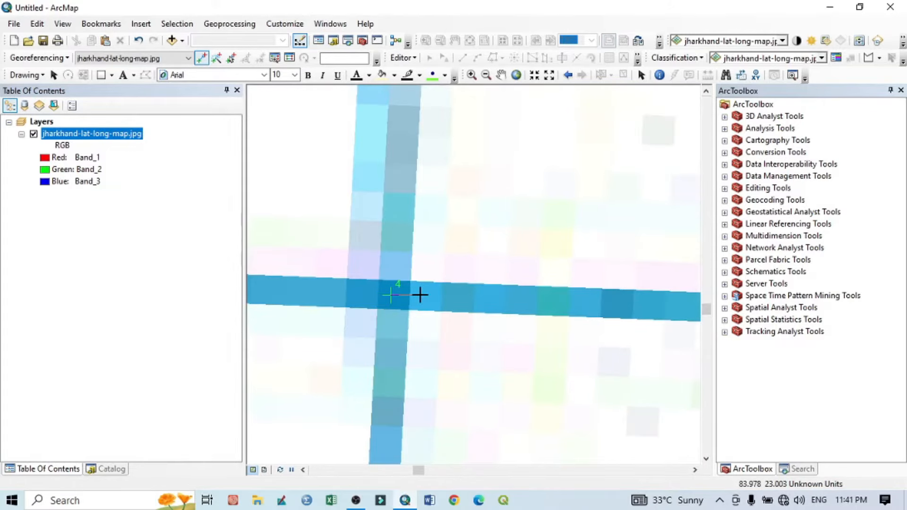
{"action": "scroll", "coordinate": [395, 324], "scroll_direction": "up", "scroll_amount": 2}
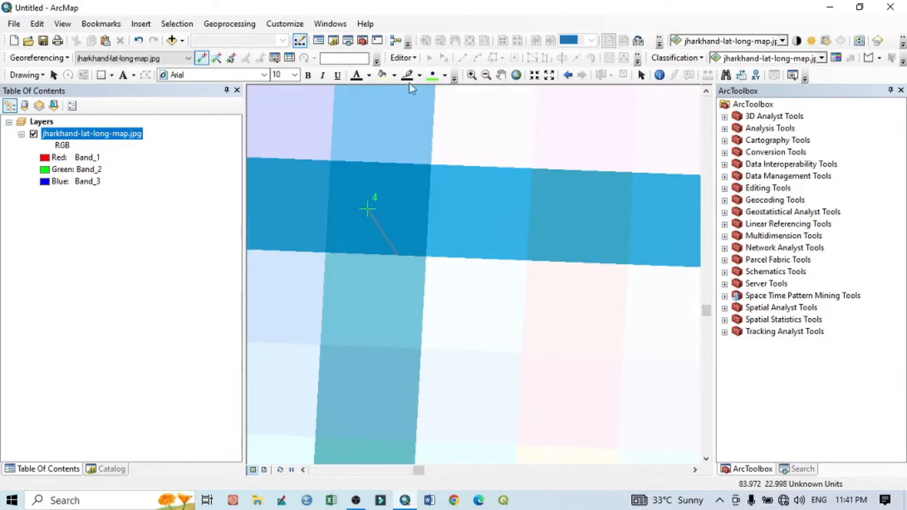
{"action": "scroll", "coordinate": [390, 255], "scroll_direction": "down", "scroll_amount": 3}
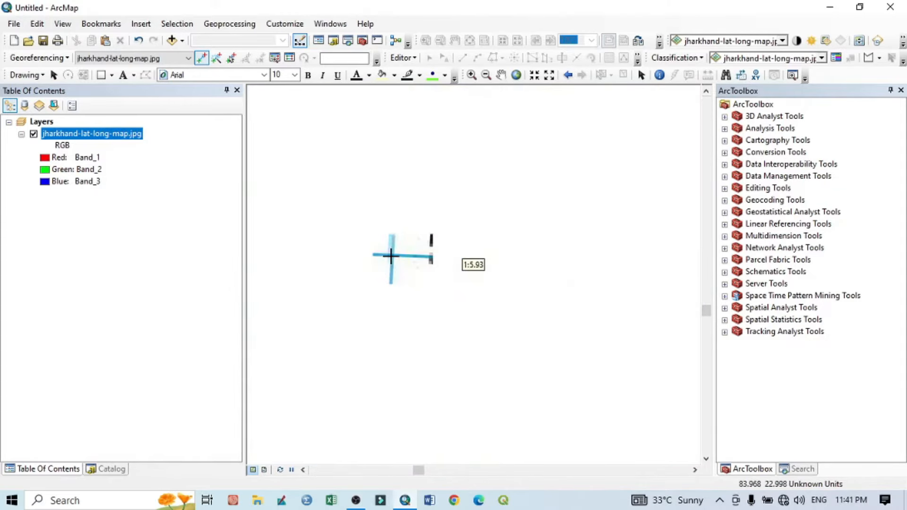
{"action": "scroll", "coordinate": [391, 256], "scroll_direction": "down", "scroll_amount": 2}
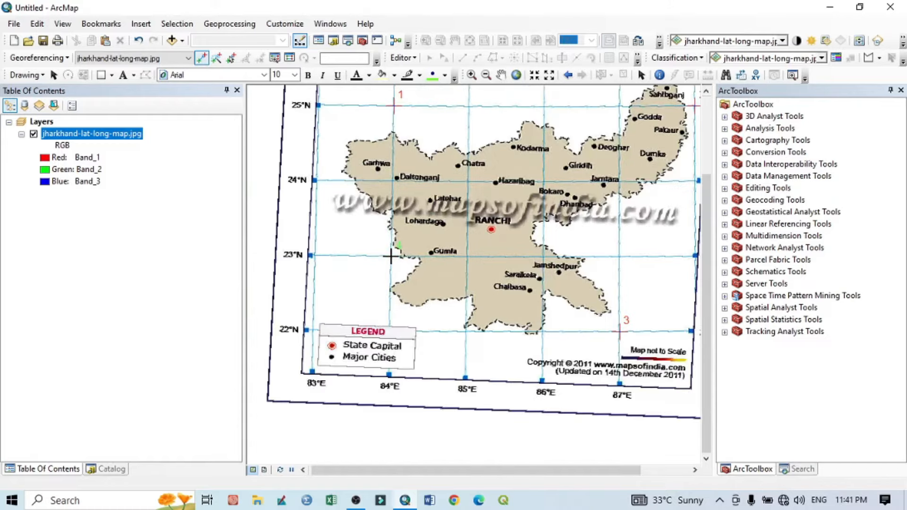
Assign the fourth control point the coordinates X 84 and Y 23
{"action": "left_click", "coordinate": [390, 255]}
{"action": "right_click", "coordinate": [419, 240]}
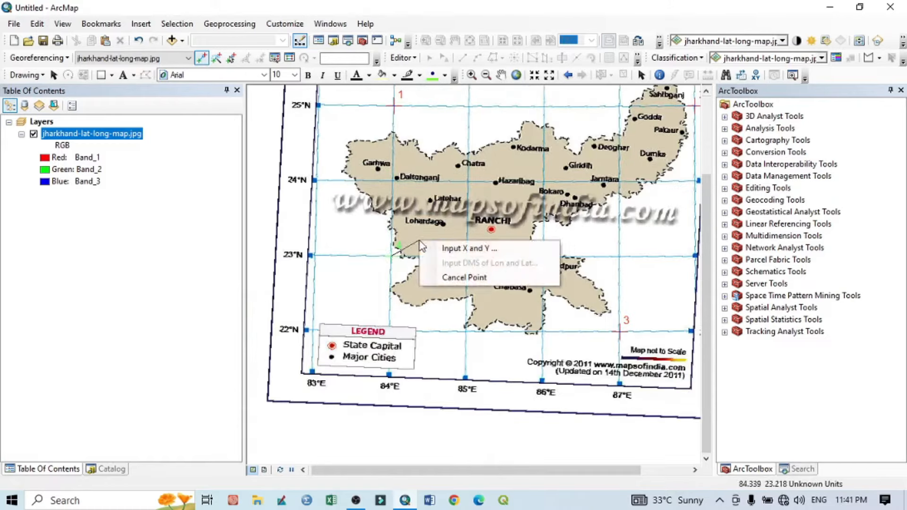
{"action": "left_click", "coordinate": [439, 249]}
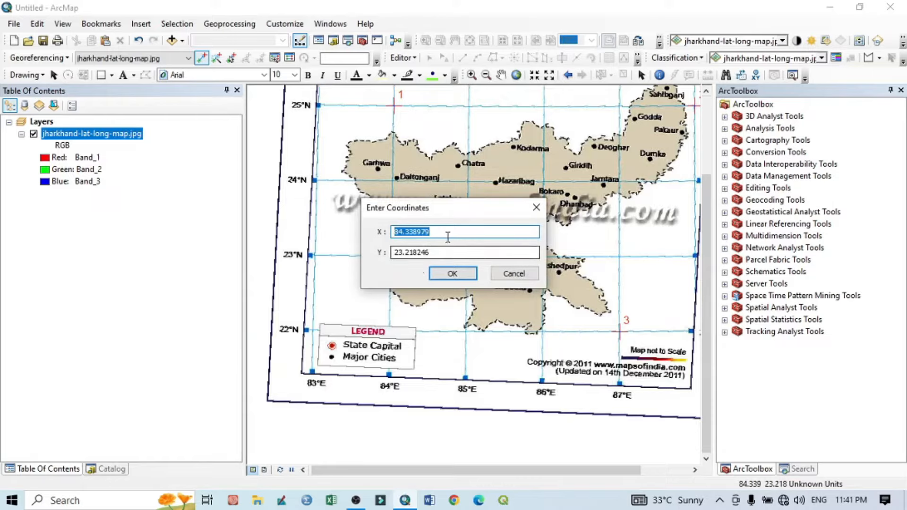
{"action": "left_click", "coordinate": [450, 232]}
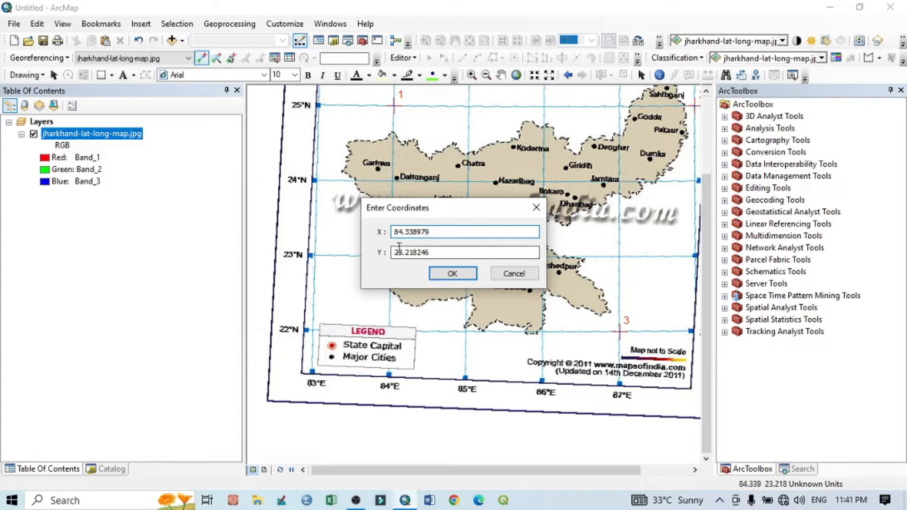
{"action": "left_click_drag", "start_coordinate": [410, 212], "coordinate": [481, 166]}
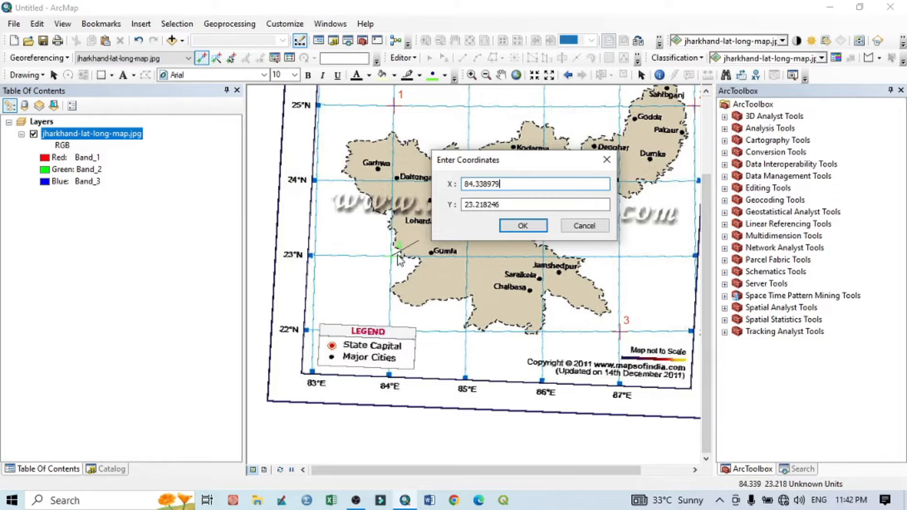
{"action": "left_click_drag", "start_coordinate": [510, 185], "coordinate": [453, 184]}
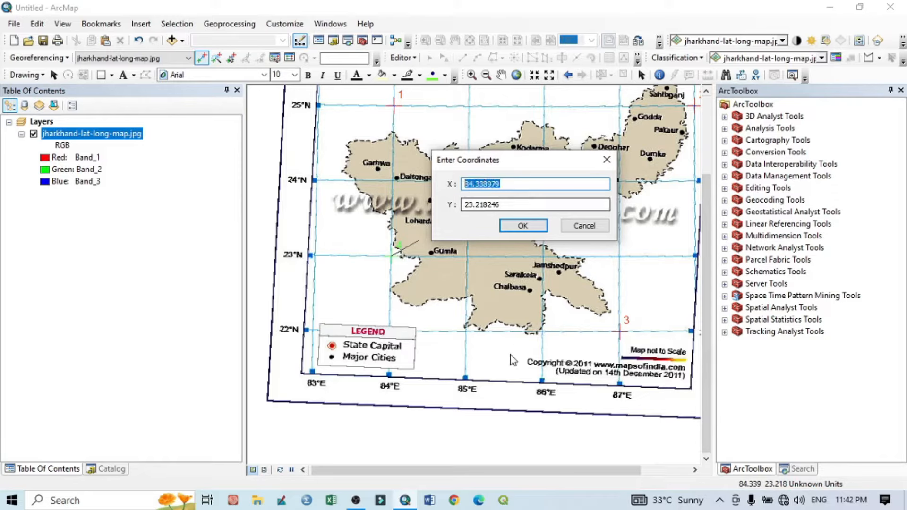
{"action": "type", "text": "84"}
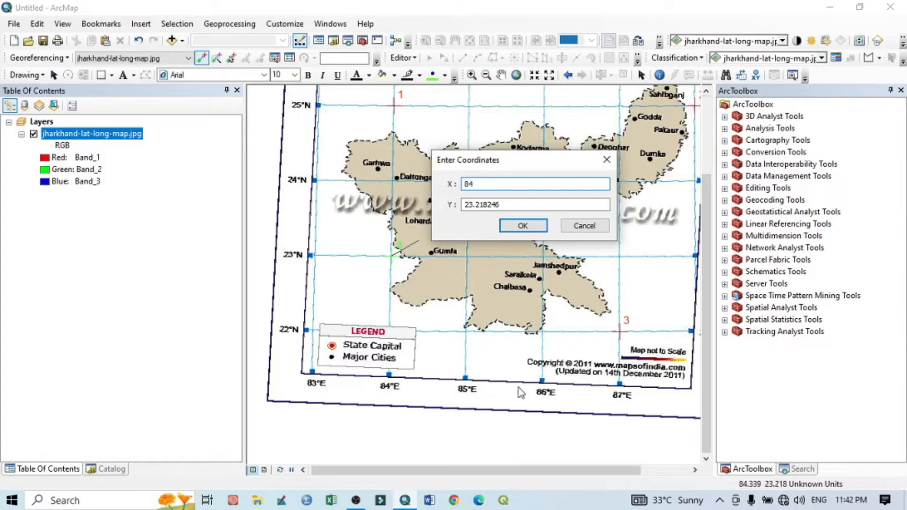
{"action": "key", "text": "Tab"}
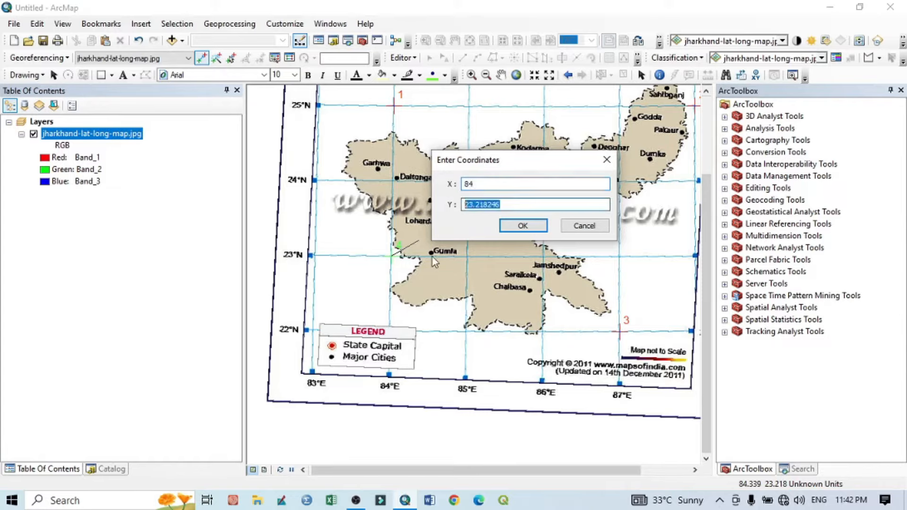
{"action": "type", "text": "23"}
{"action": "left_click", "coordinate": [521, 225]}
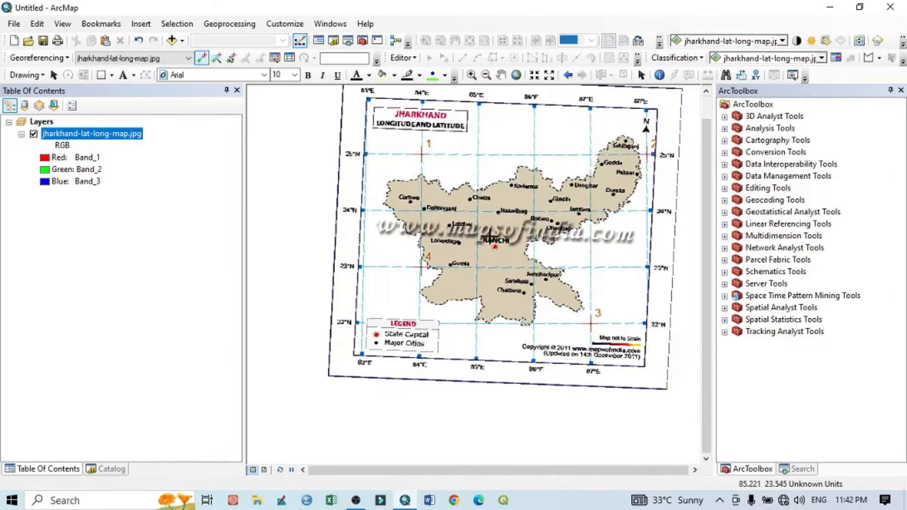
Review the residuals of all four control points and the total RMS error in the link table
{"action": "scroll", "coordinate": [490, 235], "scroll_direction": "up", "scroll_amount": 2}
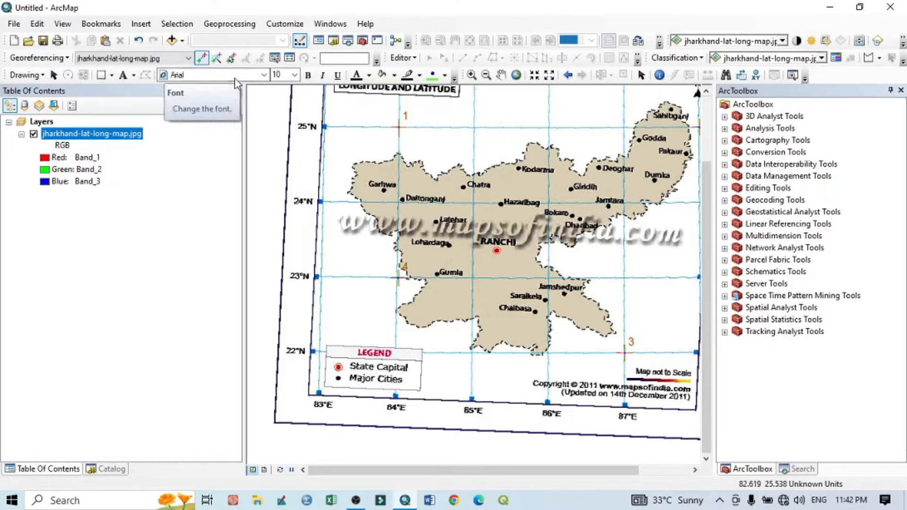
{"action": "left_click", "coordinate": [289, 57]}
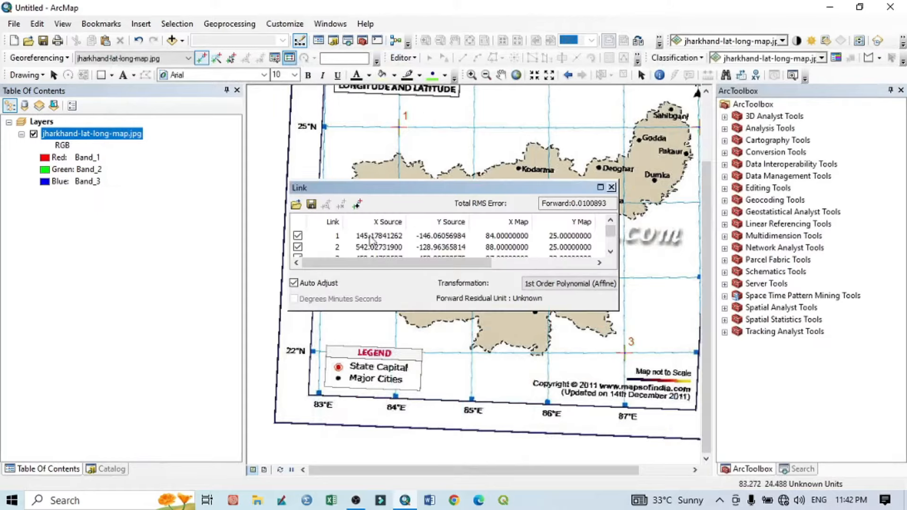
{"action": "left_click_drag", "start_coordinate": [288, 232], "coordinate": [173, 232]}
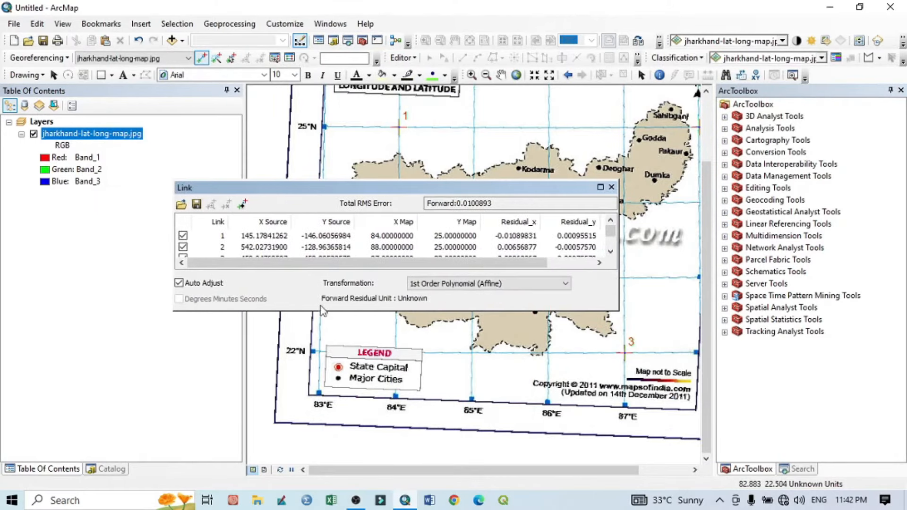
{"action": "left_click_drag", "start_coordinate": [345, 312], "coordinate": [345, 419]}
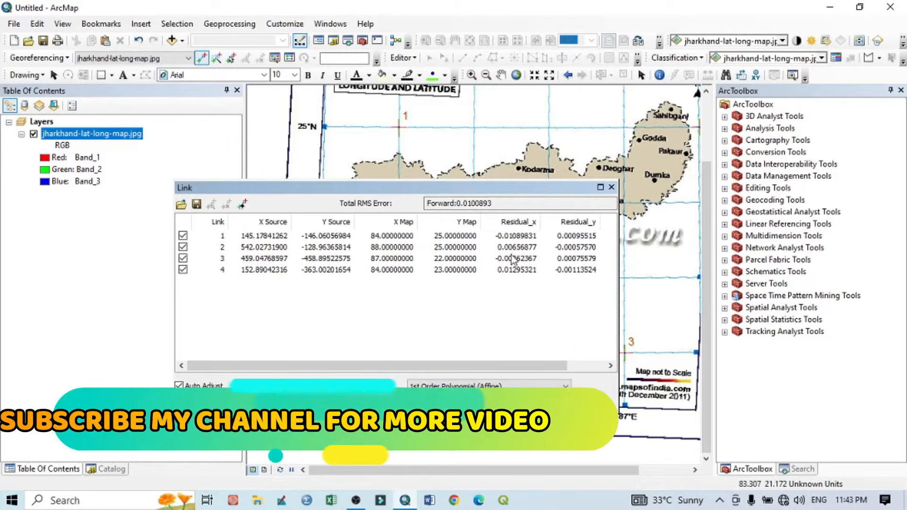
{"action": "left_click", "coordinate": [611, 187]}
{"action": "scroll", "coordinate": [390, 202], "scroll_direction": "down", "scroll_amount": 1}
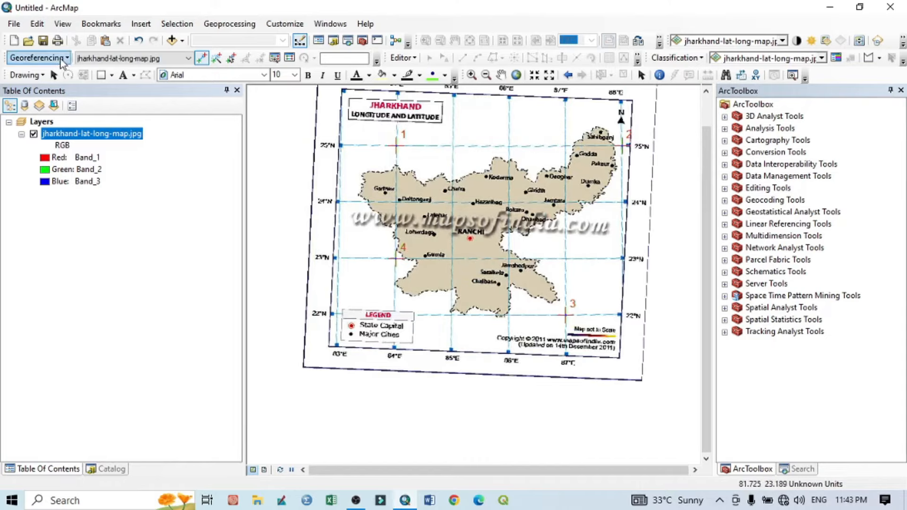
Start rectifying the georeferenced image and create a new folder named Arc_Gis on the E: drive for the output
{"action": "left_click", "coordinate": [63, 59]}
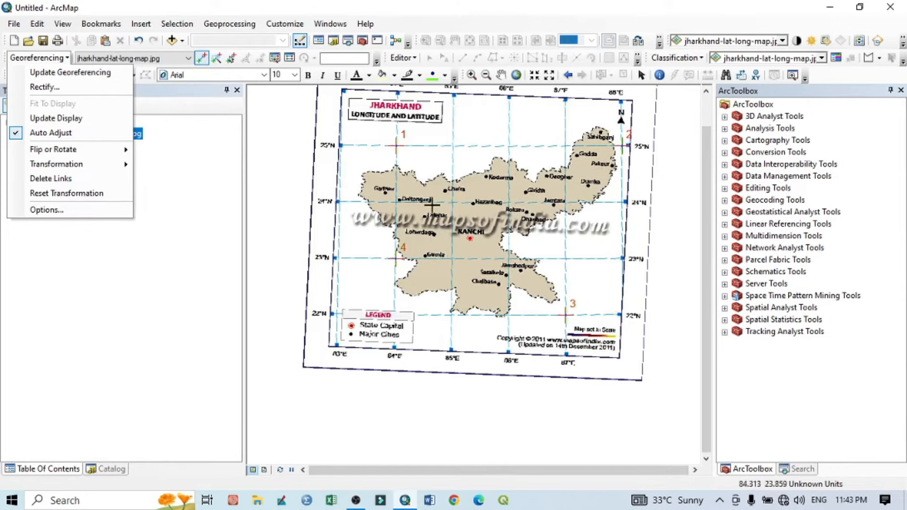
{"action": "left_click", "coordinate": [42, 88]}
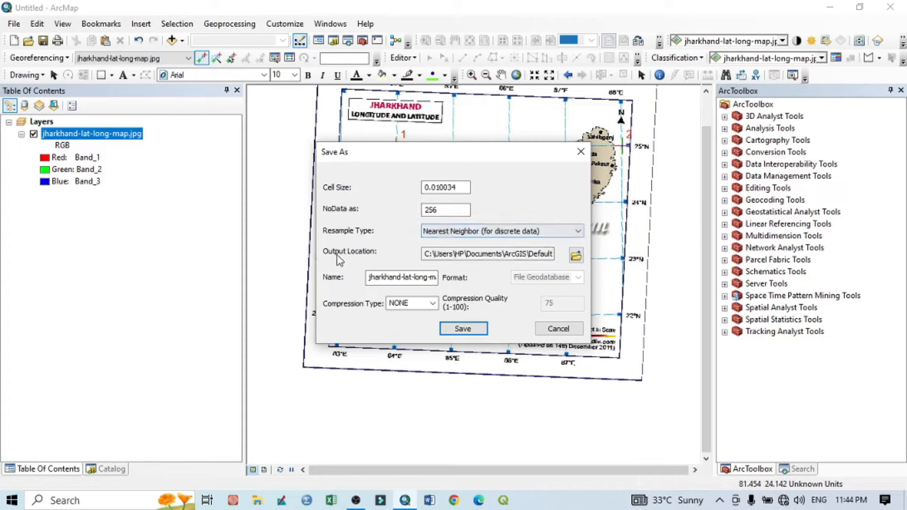
{"action": "left_click", "coordinate": [576, 256]}
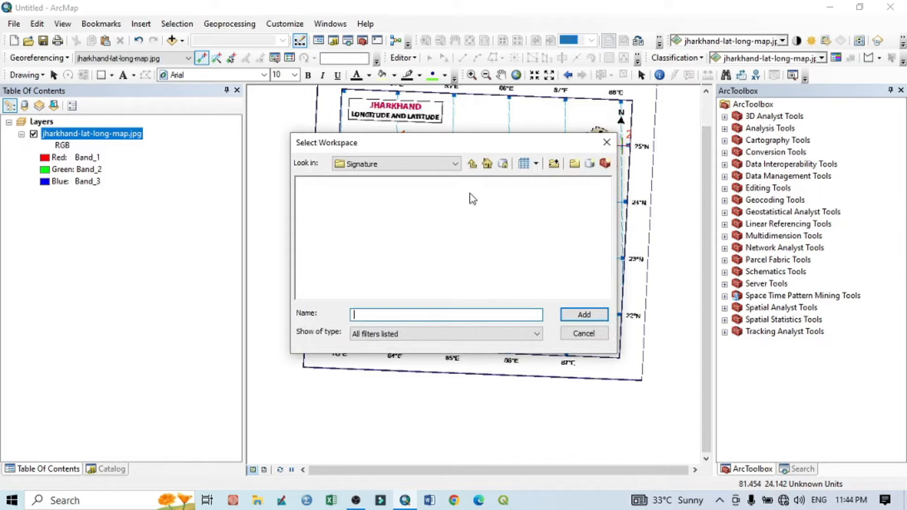
{"action": "left_click", "coordinate": [474, 164]}
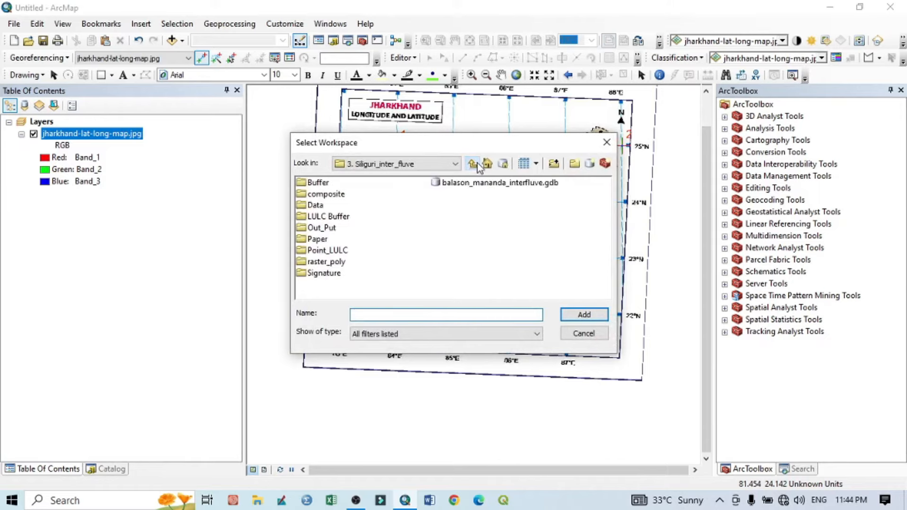
{"action": "left_click", "coordinate": [474, 164]}
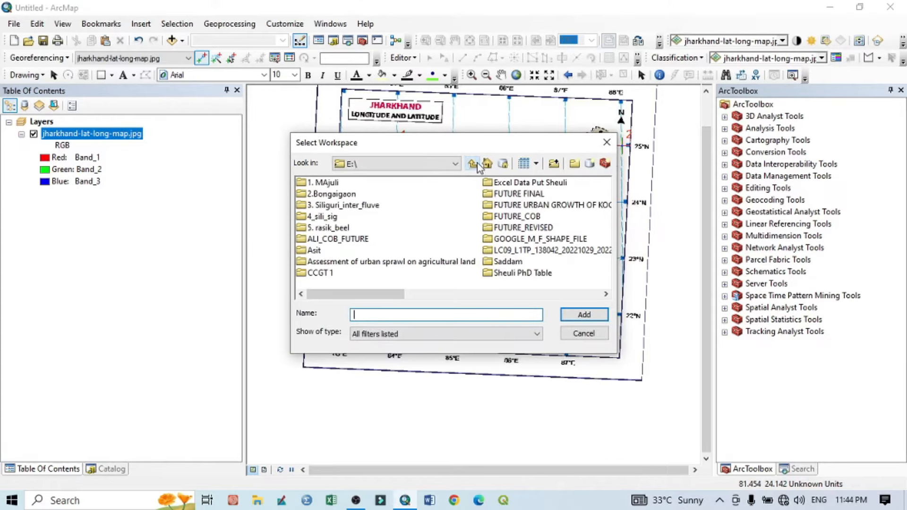
{"action": "left_click", "coordinate": [574, 164]}
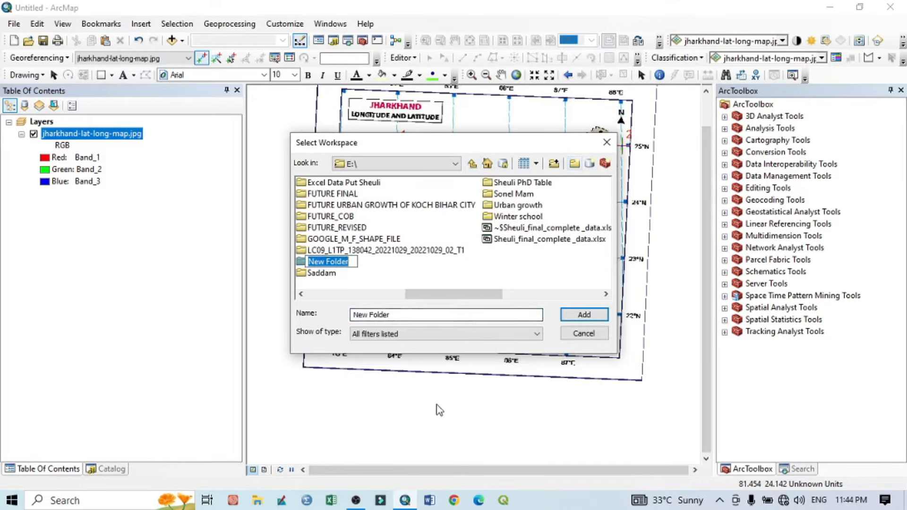
{"action": "type", "text": "Ar"}
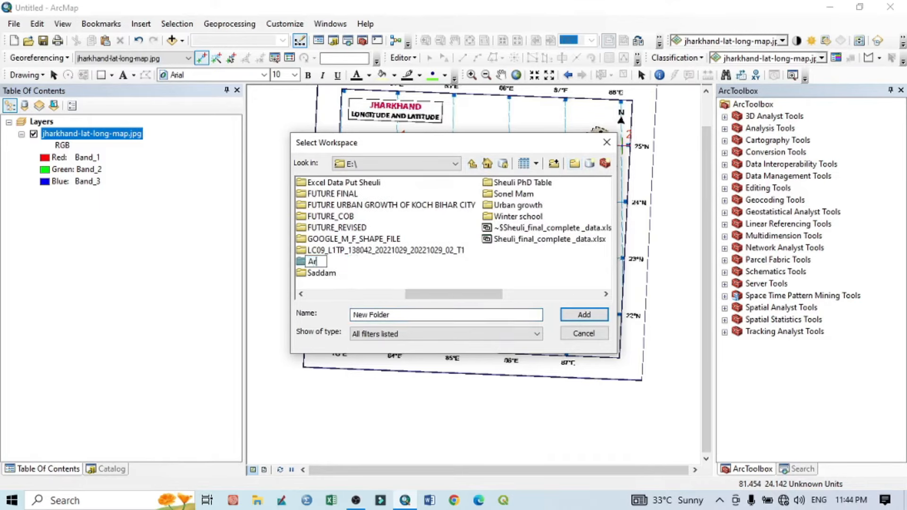
{"action": "type", "text": "c_Gis"}
{"action": "key", "text": "Return"}
Set the E:\Arc_Gis folder as the output location of the rectified image
{"action": "left_click", "coordinate": [353, 272]}
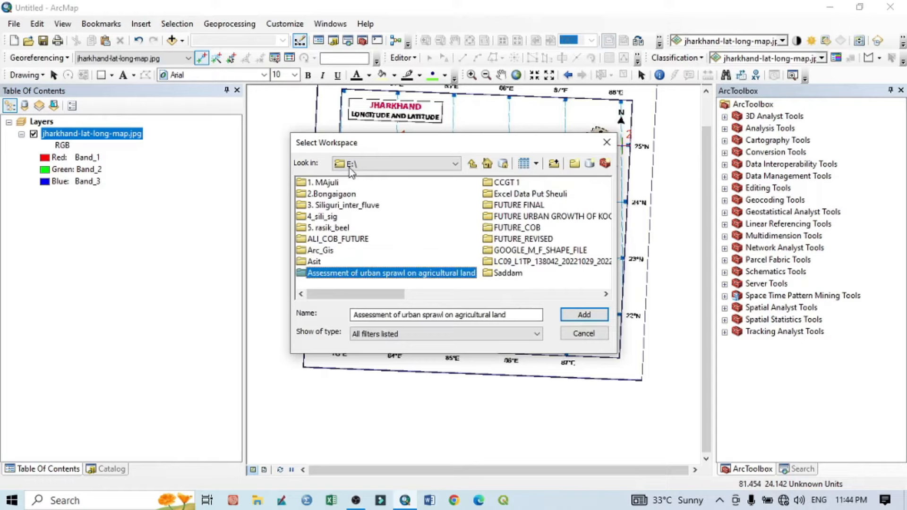
{"action": "left_click", "coordinate": [323, 251]}
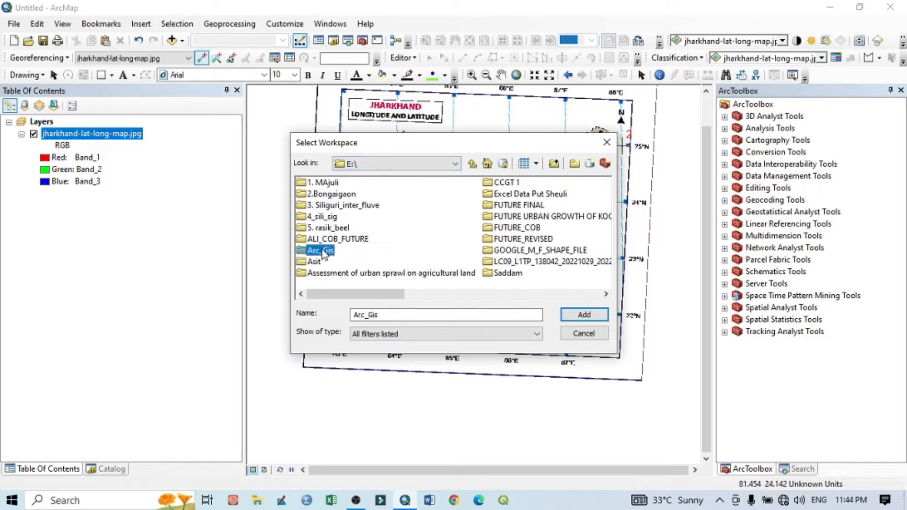
{"action": "double_click", "coordinate": [321, 251]}
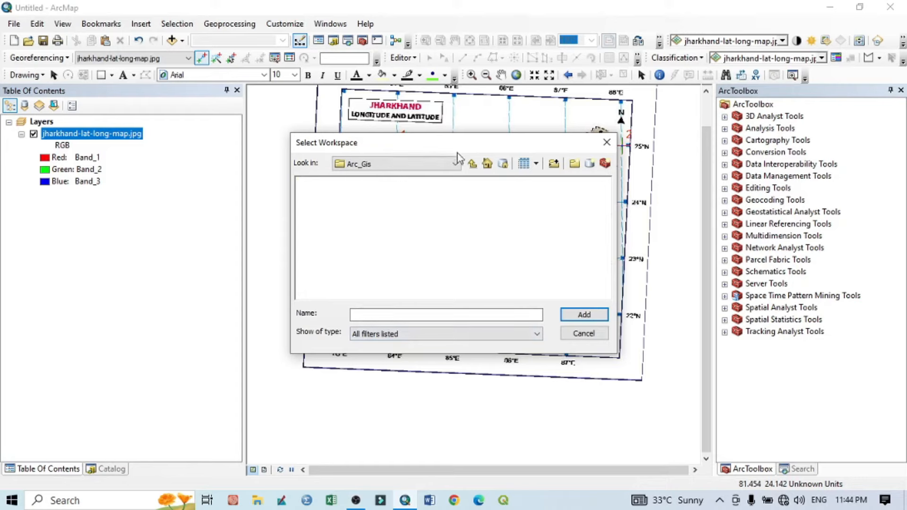
{"action": "left_click", "coordinate": [472, 163]}
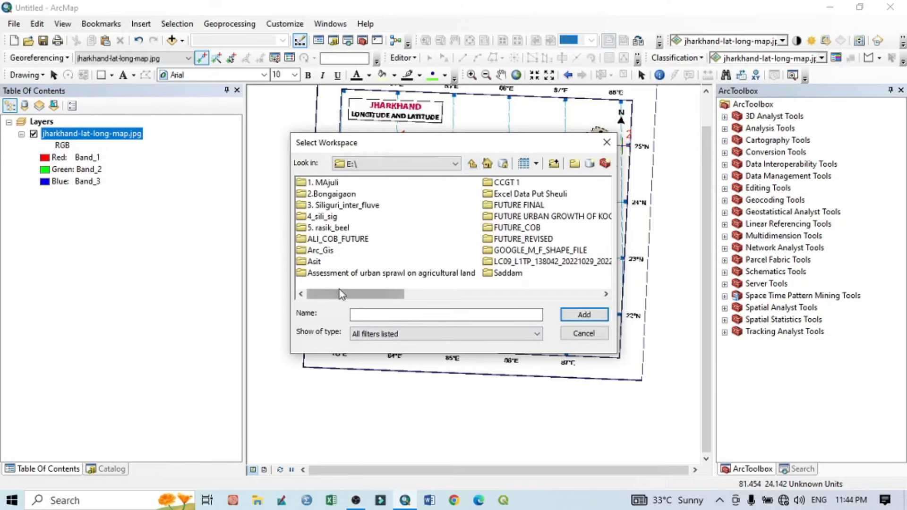
{"action": "left_click", "coordinate": [321, 251]}
{"action": "left_click", "coordinate": [585, 315]}
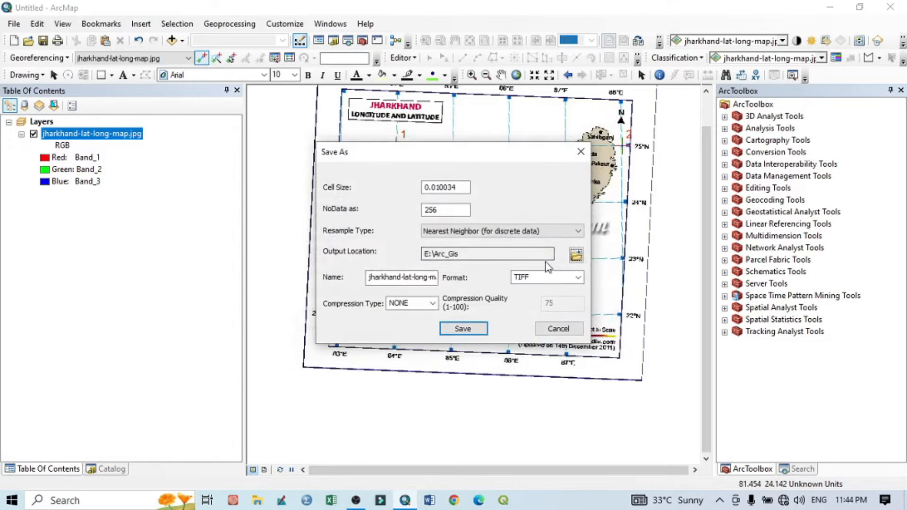
Name the rectified output jharkhand_georefe.tif and save it in TIFF format
{"action": "left_click", "coordinate": [370, 278]}
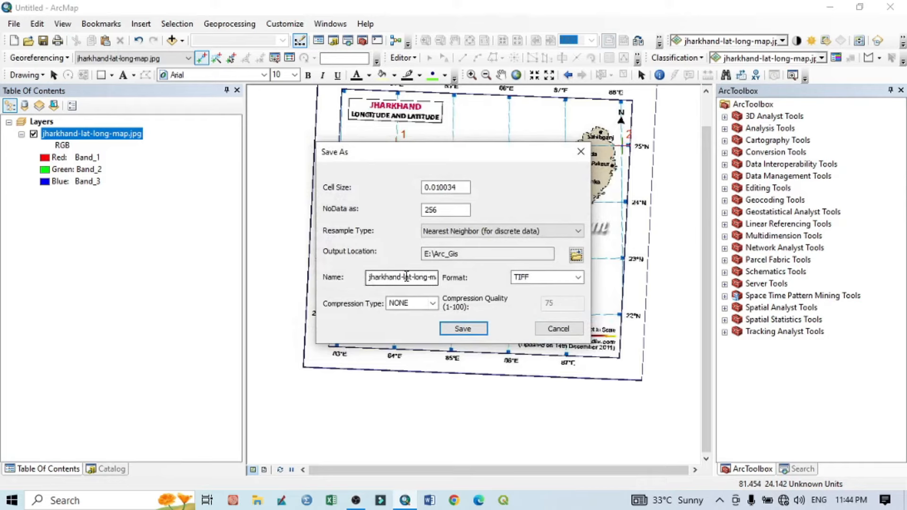
{"action": "left_click_drag", "start_coordinate": [404, 277], "coordinate": [443, 282]}
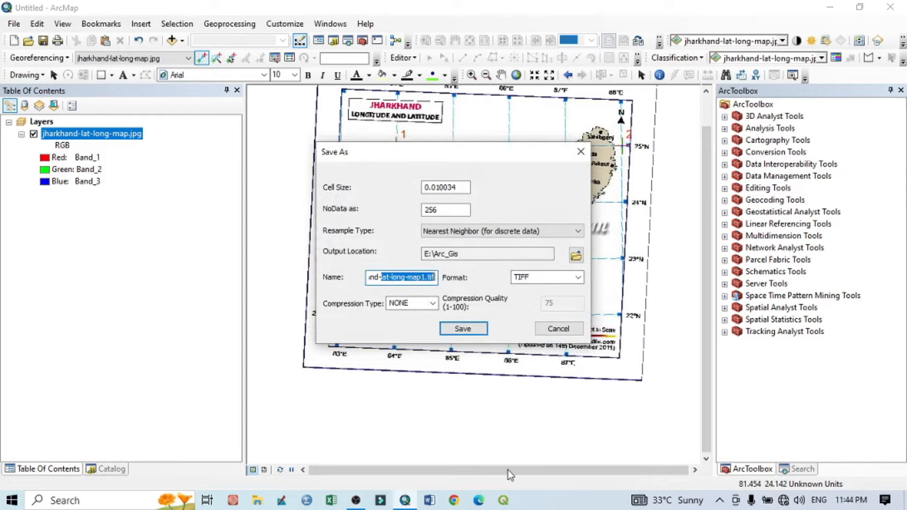
{"action": "key", "text": "BackSpace"}
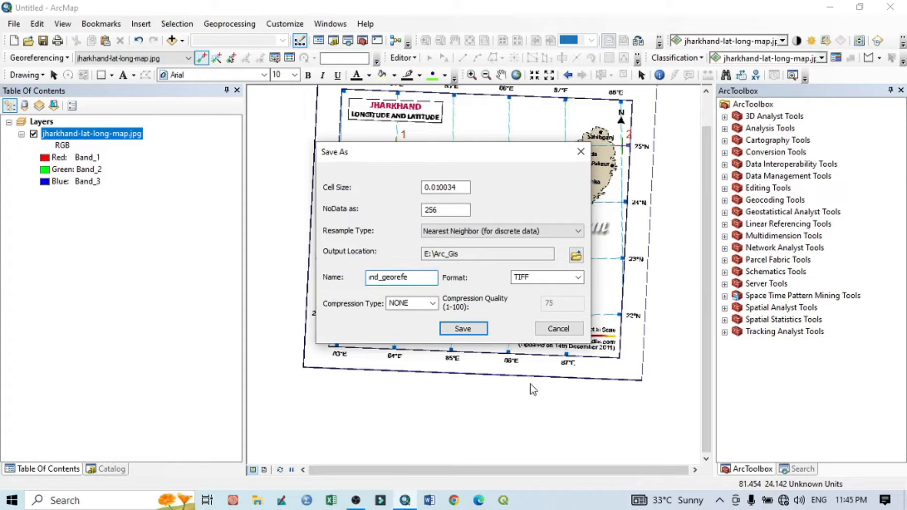
{"action": "type", "text": ".tif"}
{"action": "left_click", "coordinate": [469, 329]}
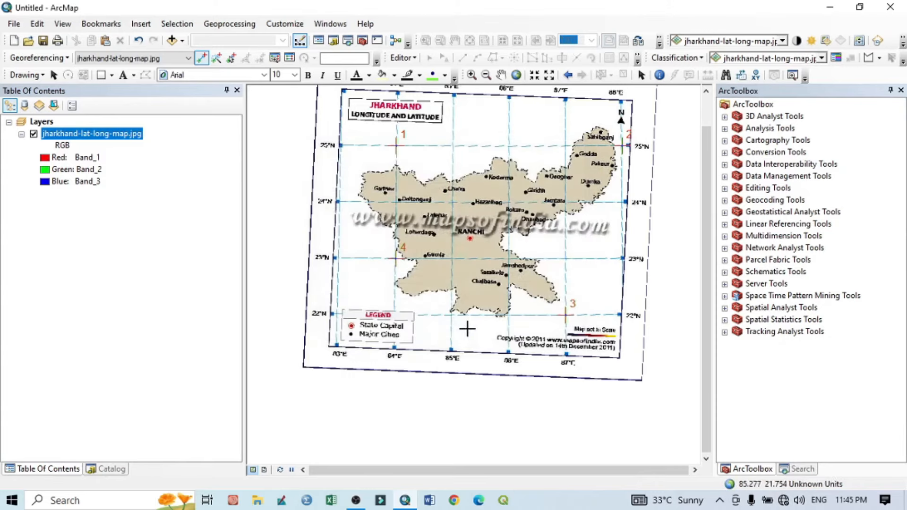
Replace the original jharkhand-lat-long-map.jpg layer with the rectified jharkhand_georefe.tif from E:\Arc_Gis, dismissing the spatial reference warning
{"action": "right_click", "coordinate": [74, 138]}
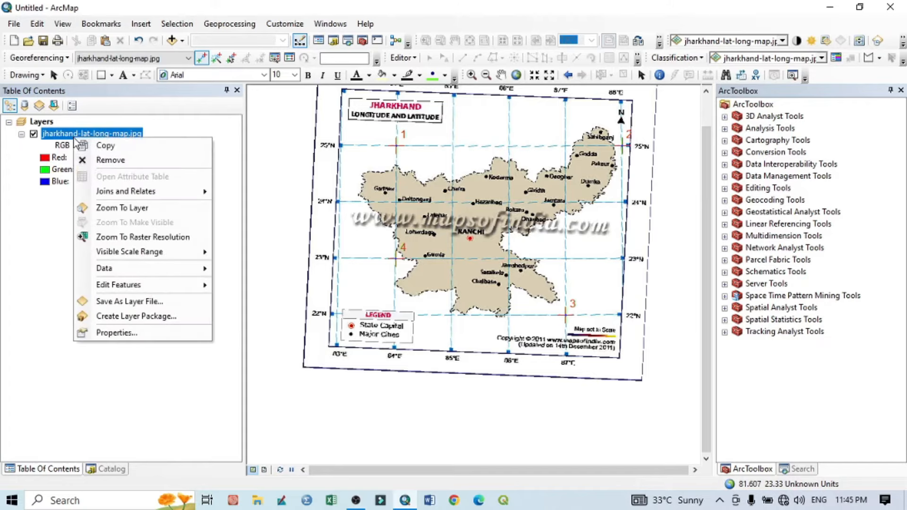
{"action": "left_click", "coordinate": [94, 158]}
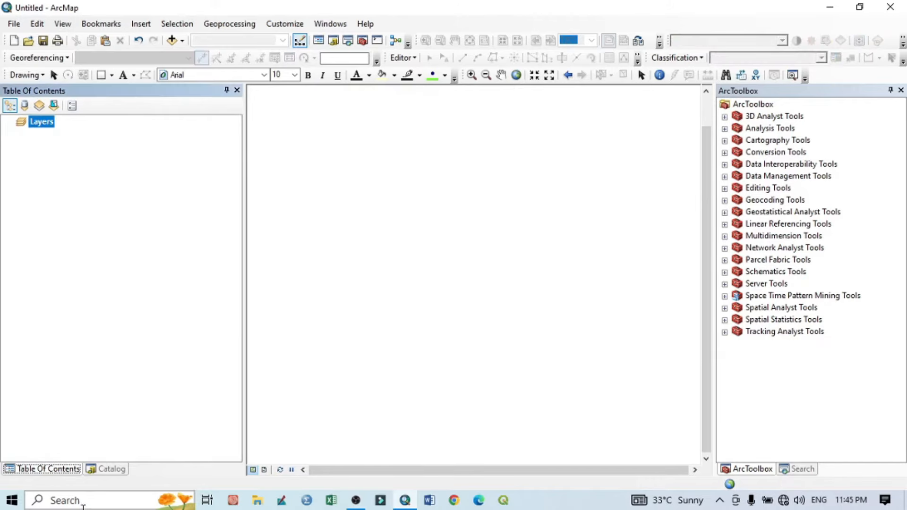
{"action": "left_click", "coordinate": [104, 469]}
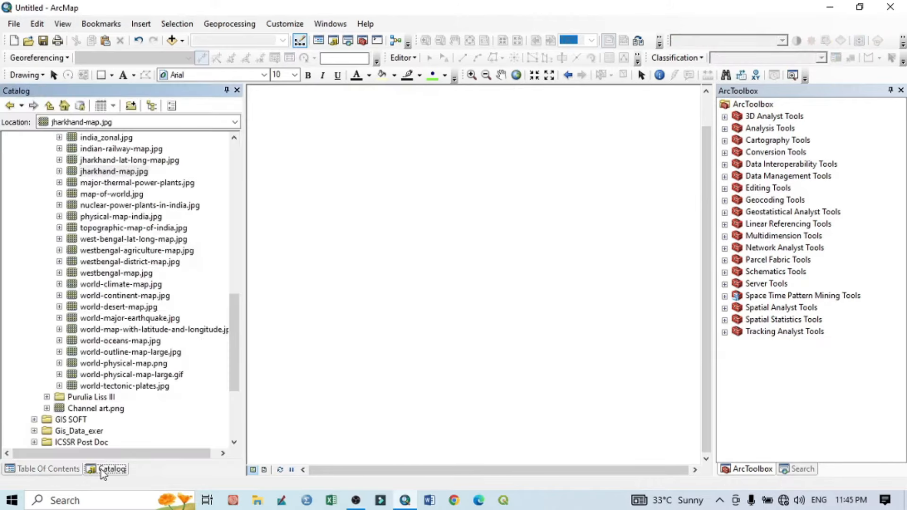
{"action": "scroll", "coordinate": [59, 306], "scroll_direction": "up", "scroll_amount": 8}
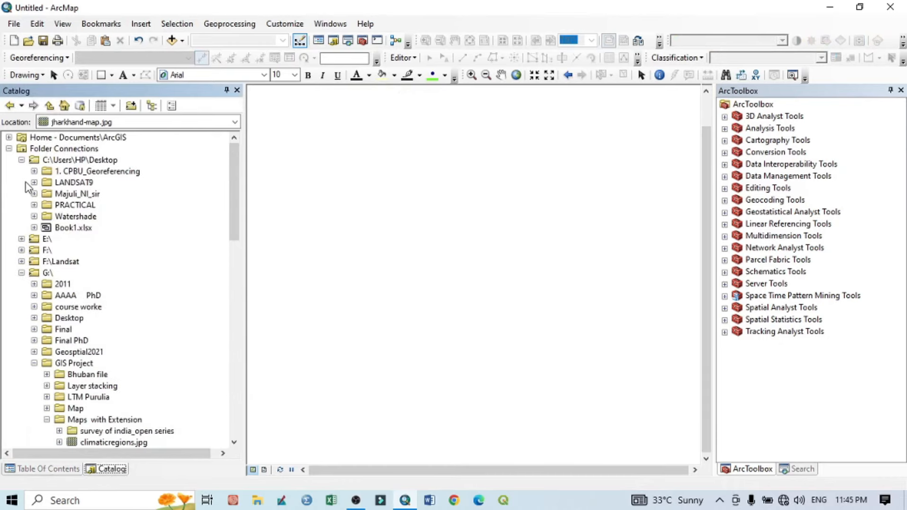
{"action": "left_click", "coordinate": [21, 273]}
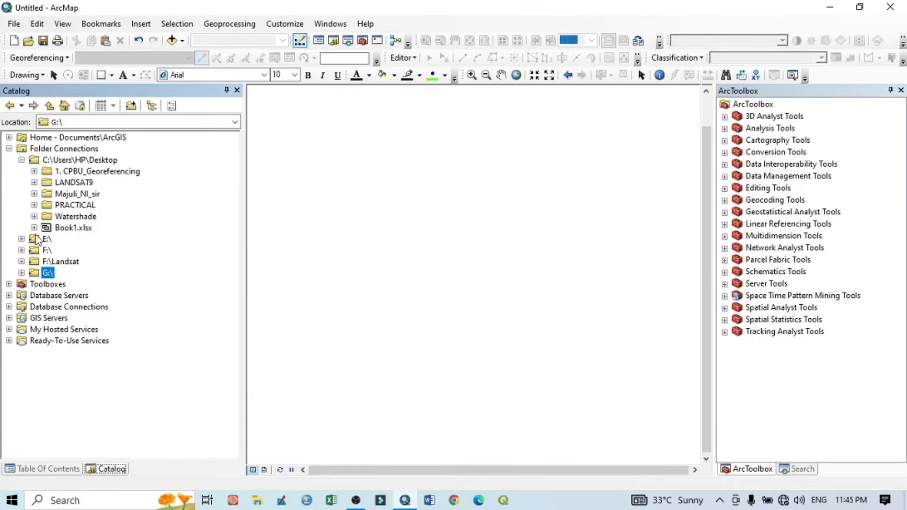
{"action": "left_click", "coordinate": [22, 160]}
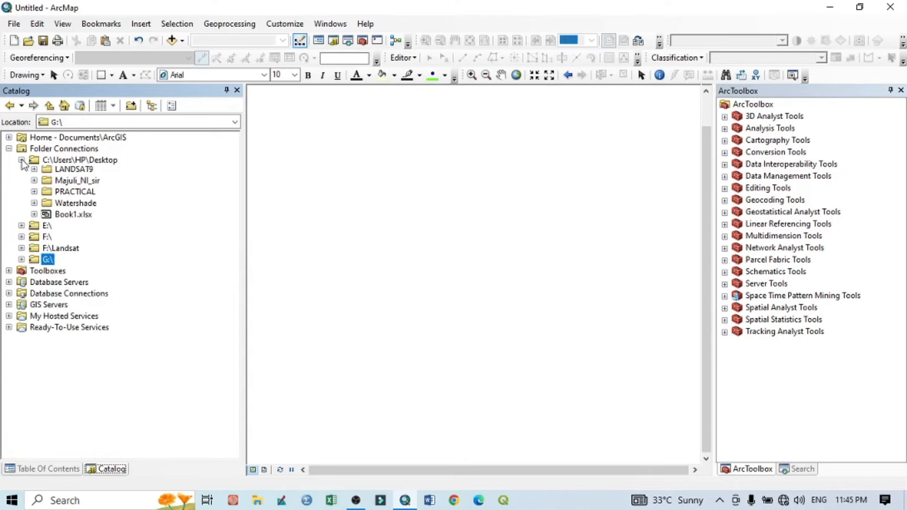
{"action": "left_click", "coordinate": [21, 172]}
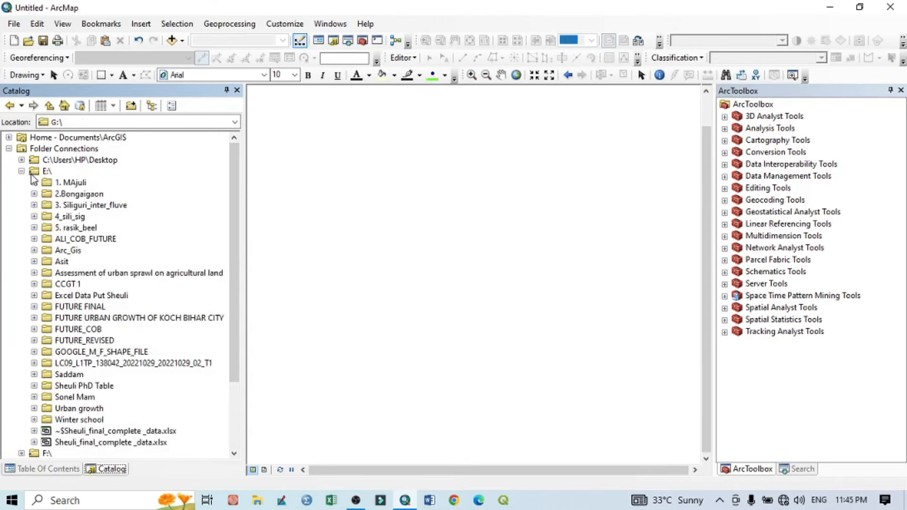
{"action": "left_click", "coordinate": [34, 251]}
{"action": "left_click", "coordinate": [87, 262]}
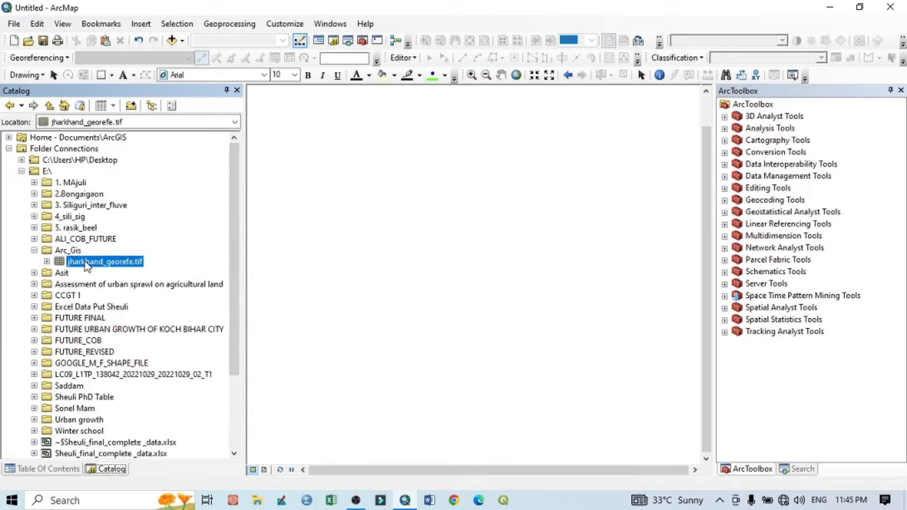
{"action": "mouse_move", "coordinate": [87, 264]}
{"action": "left_mouse_down"}
{"action": "mouse_move", "coordinate": [384, 227]}
{"action": "mouse_move", "coordinate": [407, 239]}
{"action": "left_mouse_up"}
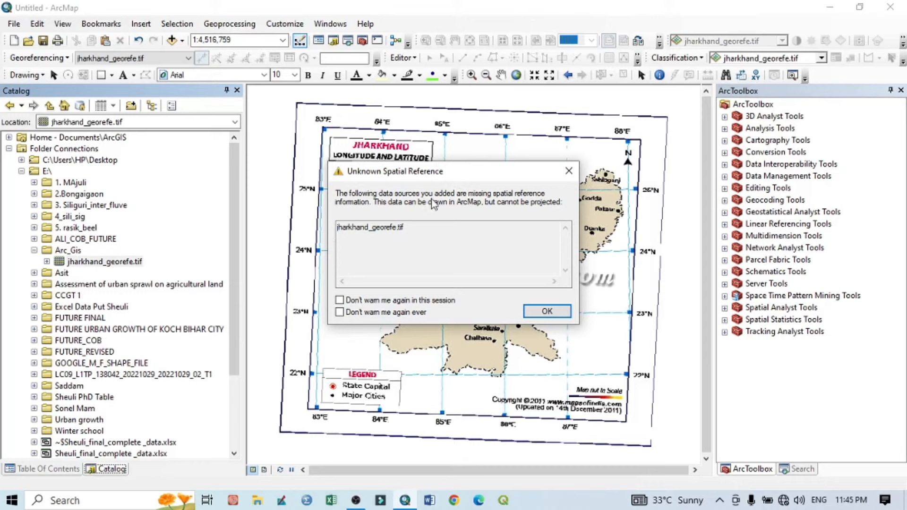
{"action": "left_click", "coordinate": [569, 171]}
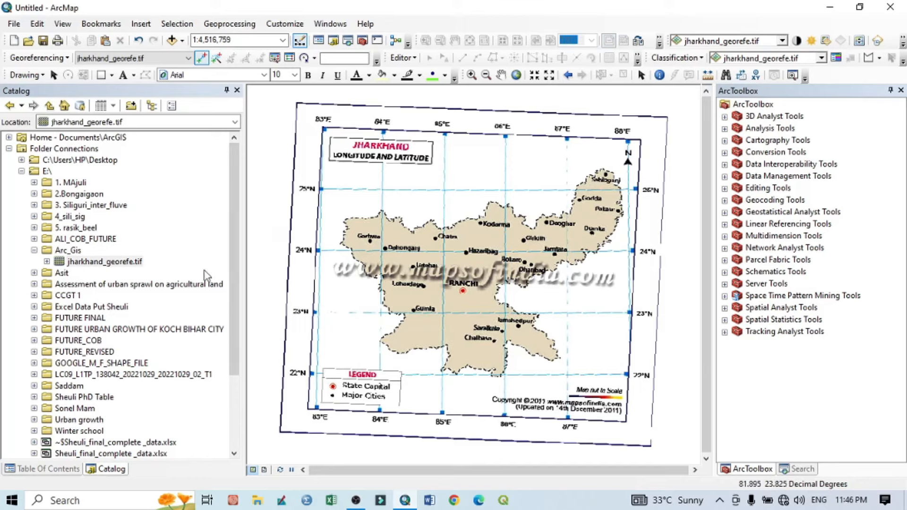
Open the spatial reference of jharkhand_georefe.tif in the E:\Arc_Gis folder for editing from its raster dataset properties
{"action": "left_click", "coordinate": [73, 265]}
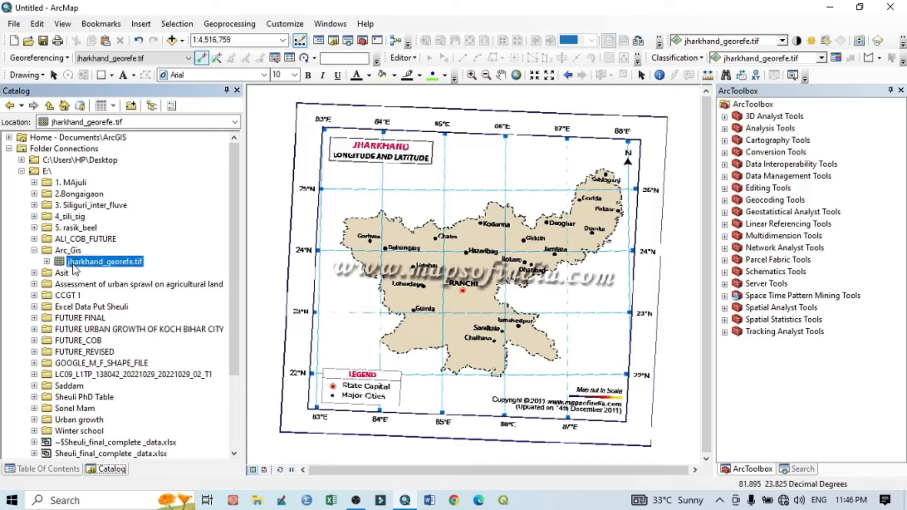
{"action": "right_click", "coordinate": [75, 267]}
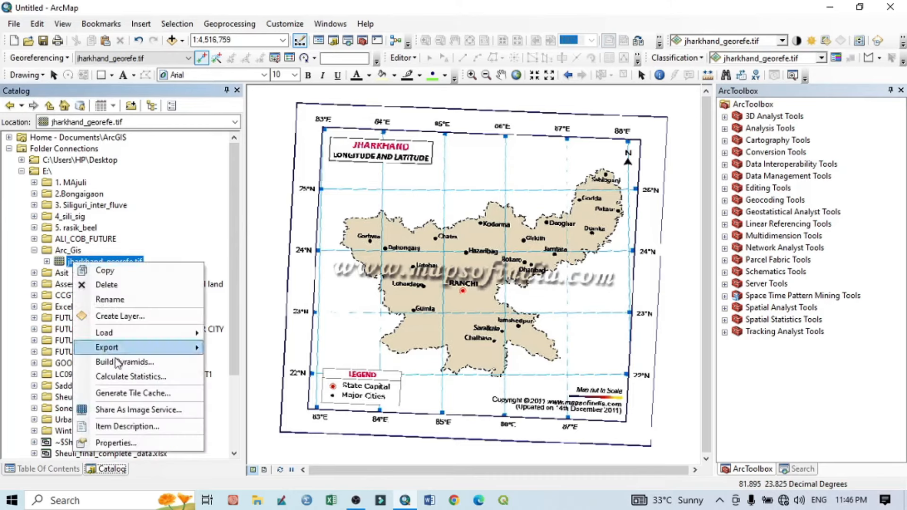
{"action": "left_click", "coordinate": [113, 443]}
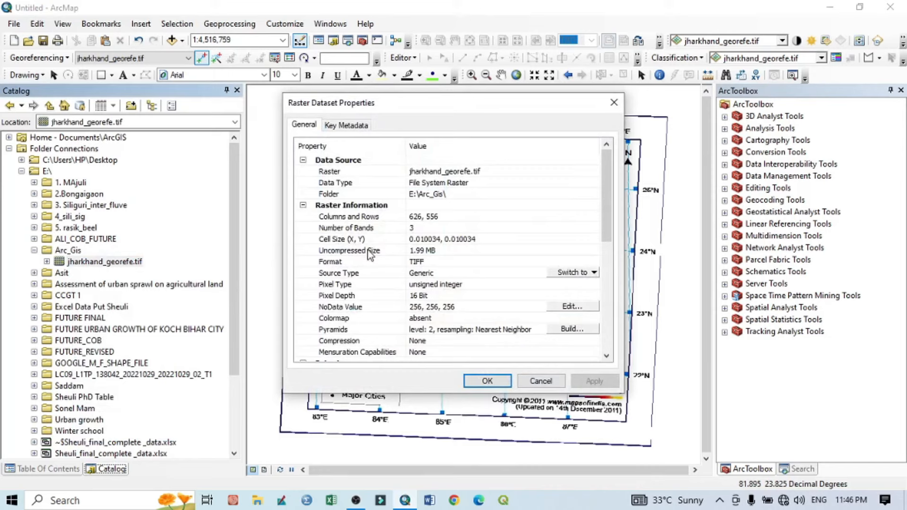
{"action": "scroll", "coordinate": [367, 251], "scroll_direction": "down", "scroll_amount": 5}
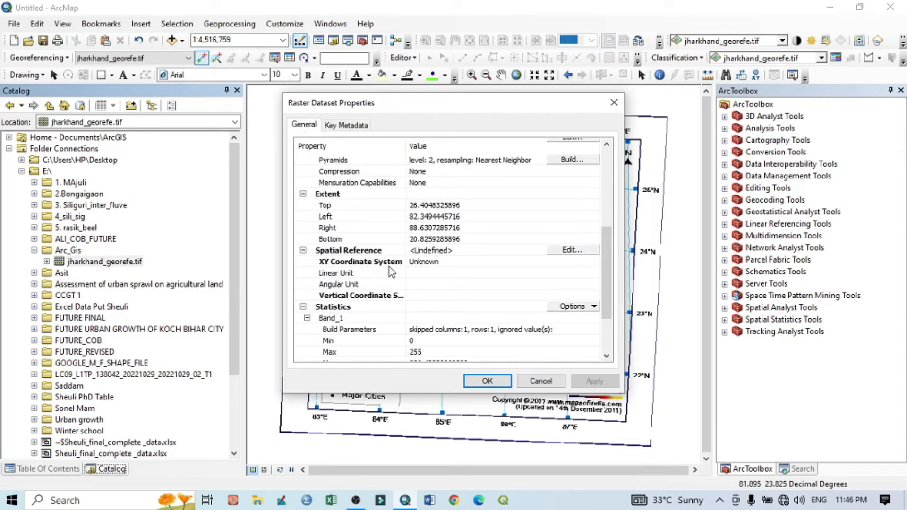
{"action": "left_click", "coordinate": [570, 250]}
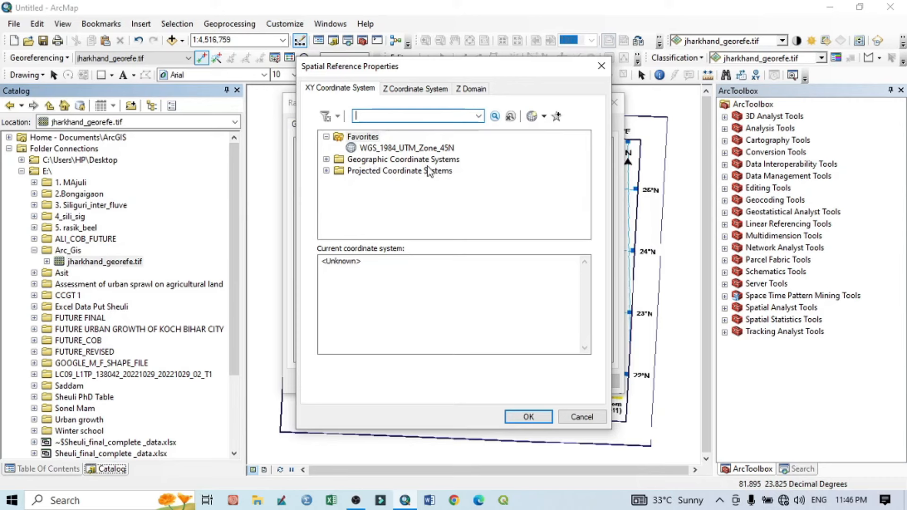
Assign the geographic coordinate system WGS 1984 from the World group to the raster dataset and apply the change
{"action": "left_click", "coordinate": [326, 160]}
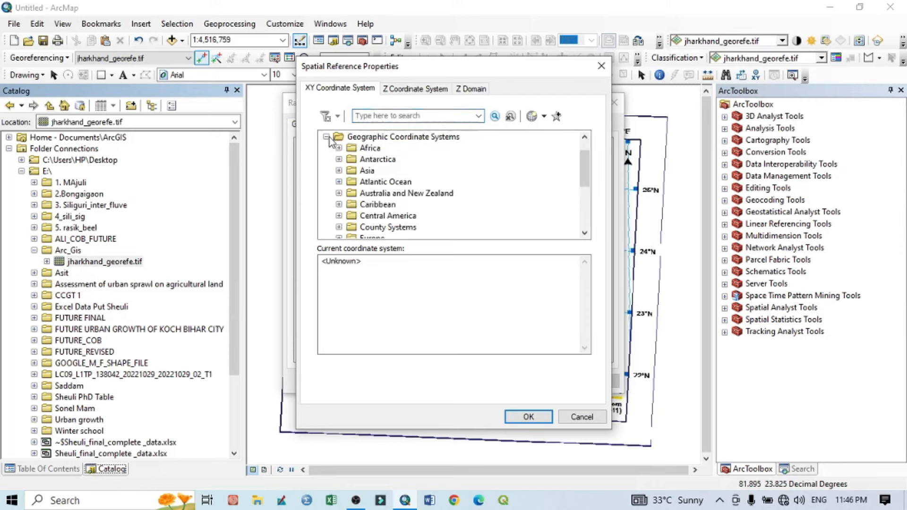
{"action": "scroll", "coordinate": [401, 189], "scroll_direction": "down", "scroll_amount": 4}
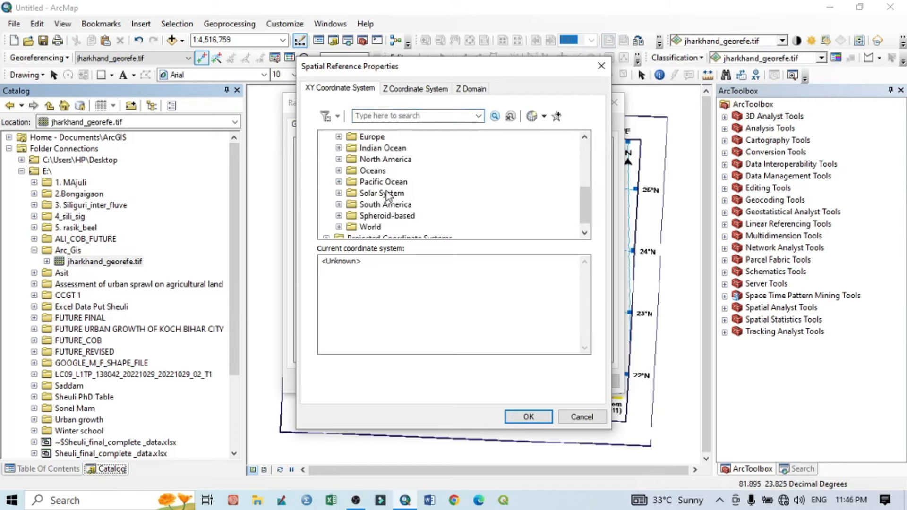
{"action": "left_click", "coordinate": [339, 216]}
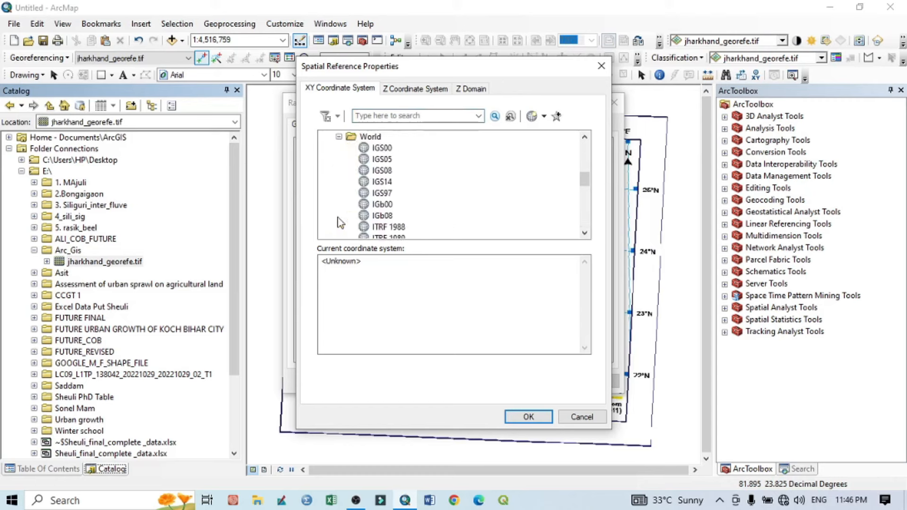
{"action": "scroll", "coordinate": [383, 187], "scroll_direction": "down", "scroll_amount": 4}
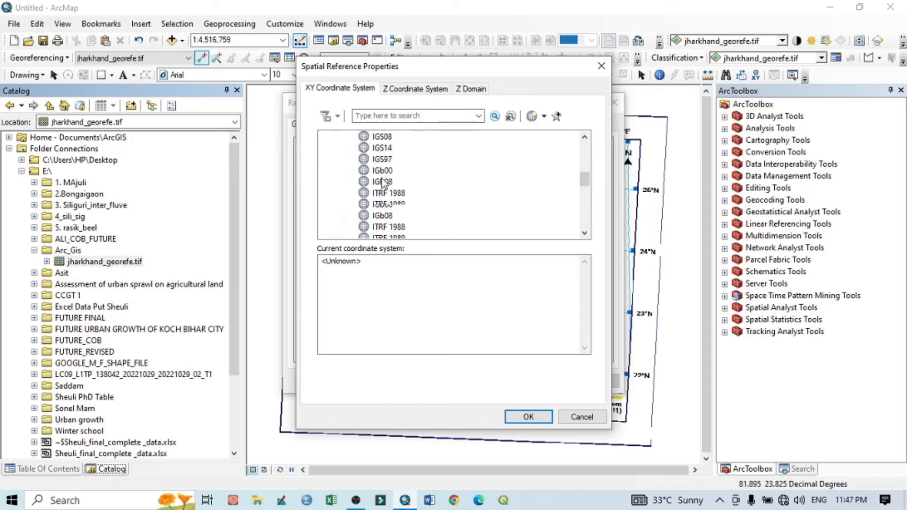
{"action": "scroll", "coordinate": [383, 185], "scroll_direction": "down", "scroll_amount": 3}
{"action": "left_click", "coordinate": [396, 205]}
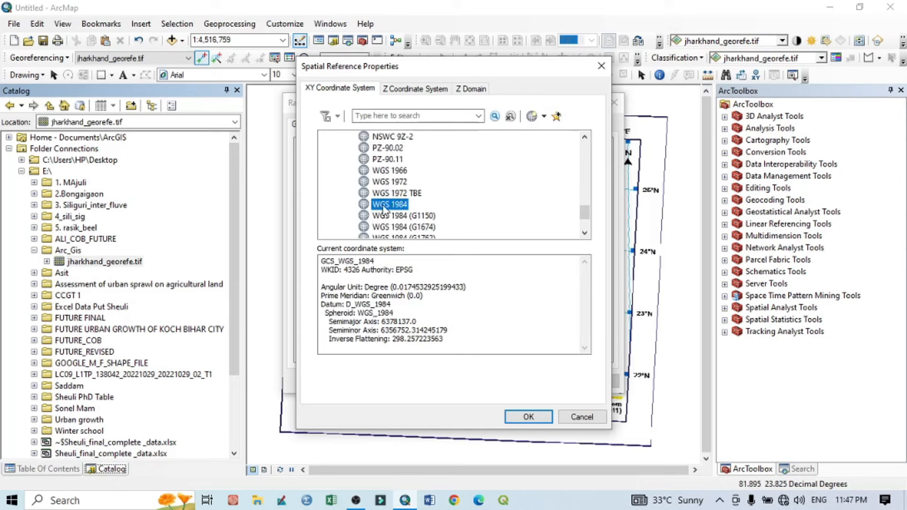
{"action": "left_click", "coordinate": [529, 417]}
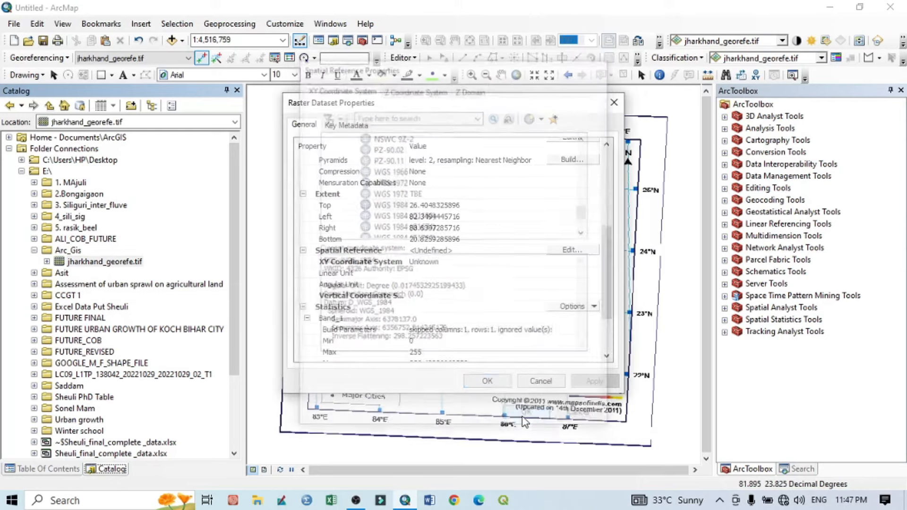
{"action": "left_click", "coordinate": [595, 381]}
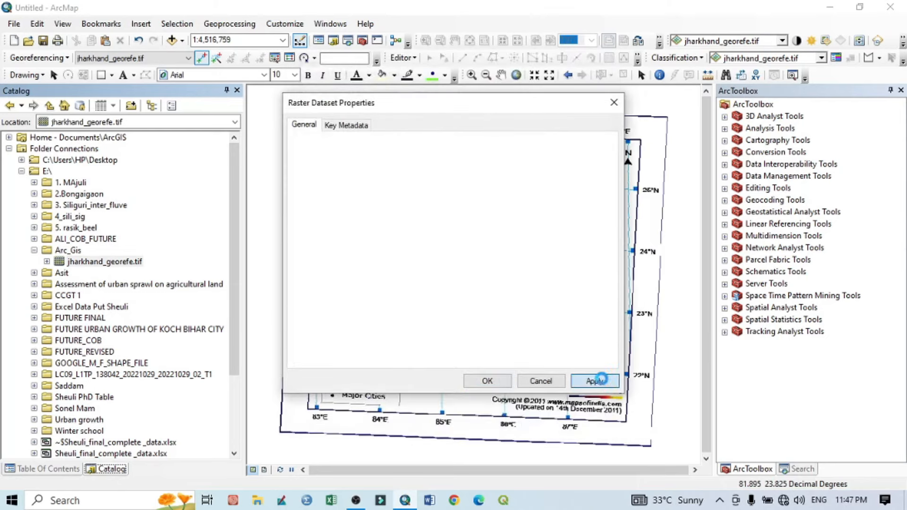
{"action": "left_click", "coordinate": [503, 378]}
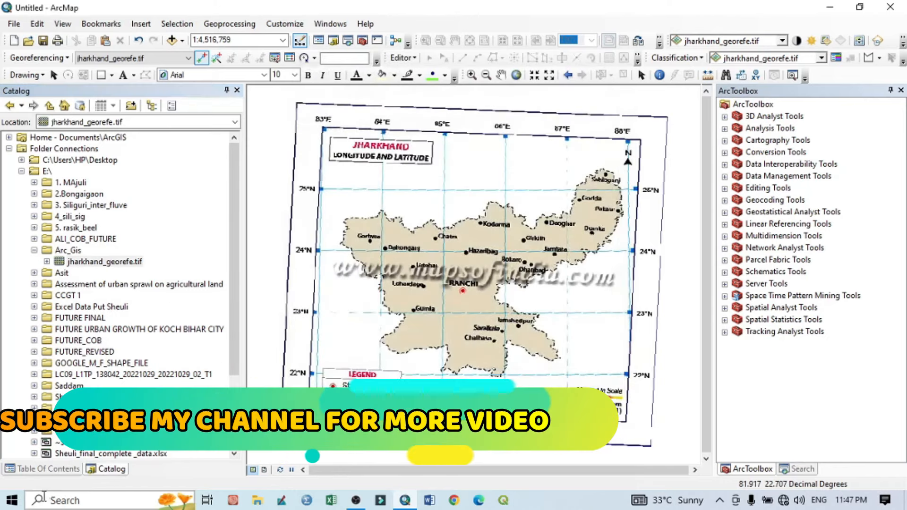
Remove the jharkhand_georefe.tif layer from the map and add it again from the E:\Arc_Gis folder
{"action": "left_click", "coordinate": [27, 470]}
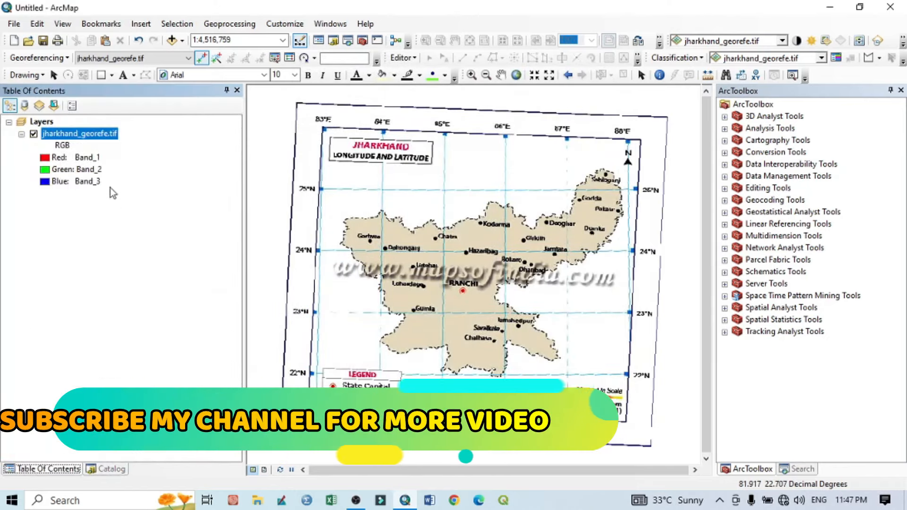
{"action": "right_click", "coordinate": [81, 137]}
{"action": "left_click", "coordinate": [105, 152]}
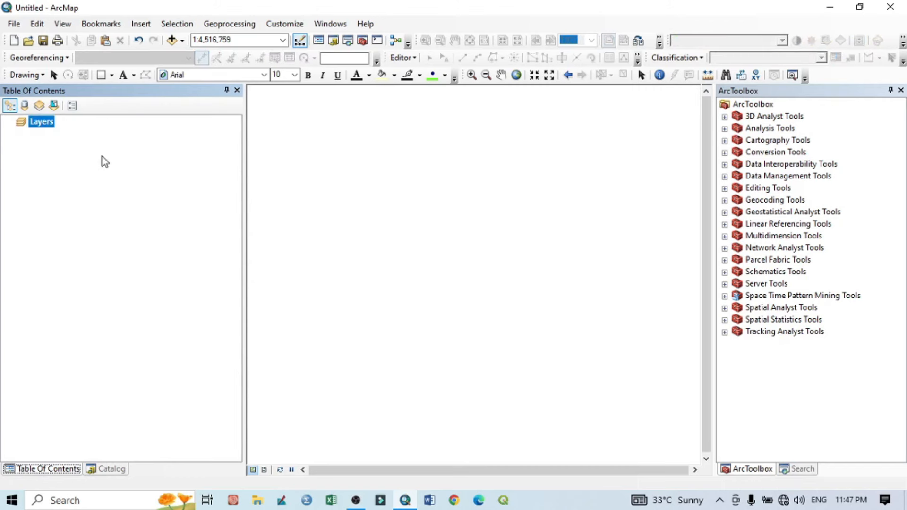
{"action": "left_click", "coordinate": [101, 469]}
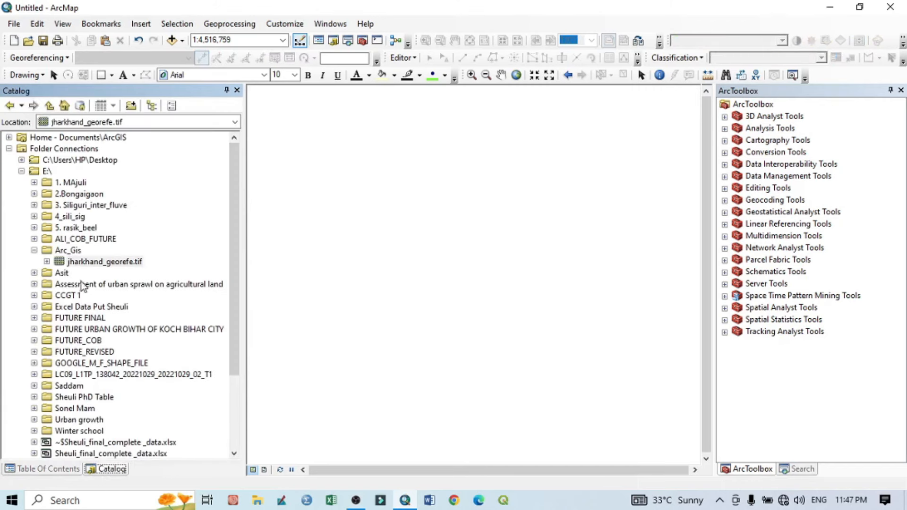
{"action": "left_click", "coordinate": [83, 262]}
{"action": "left_click_drag", "start_coordinate": [83, 266], "coordinate": [478, 229]}
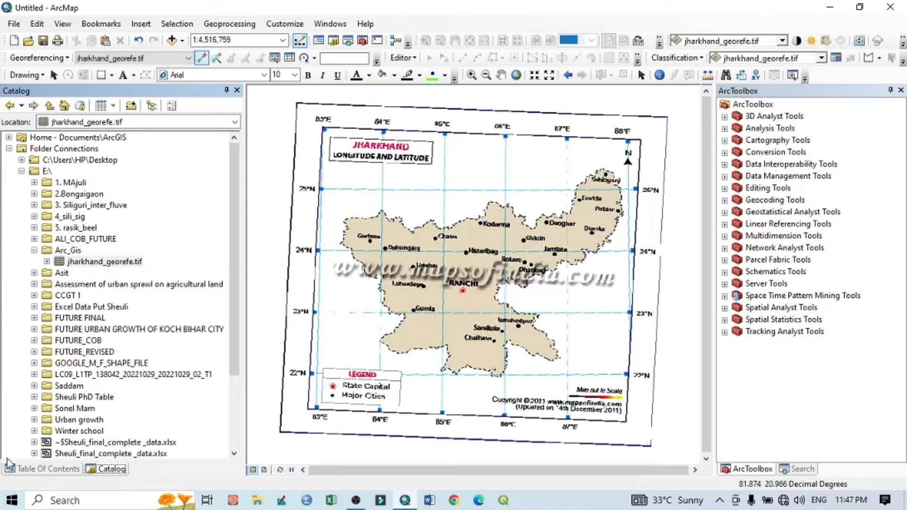
Check the XY coordinate system of the reloaded jharkhand_georefe.tif layer in its source properties, closing them without changes
{"action": "left_click", "coordinate": [41, 470]}
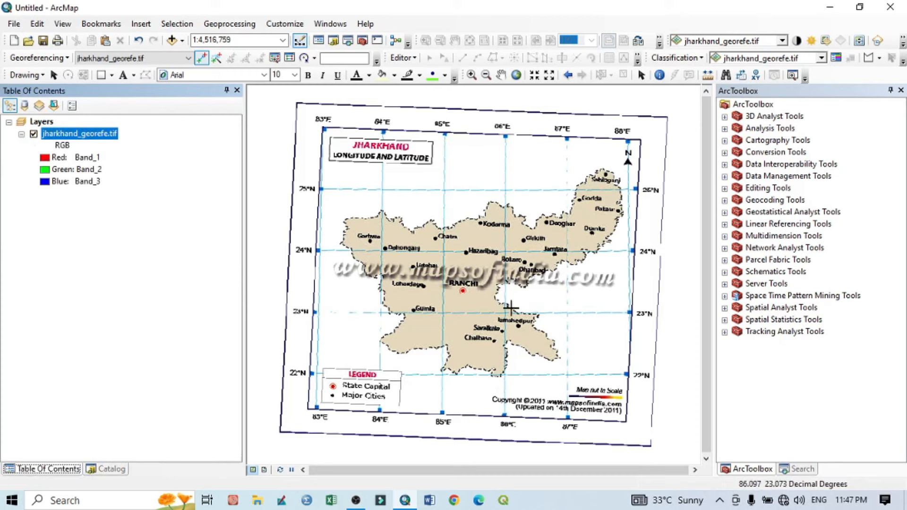
{"action": "right_click", "coordinate": [103, 137]}
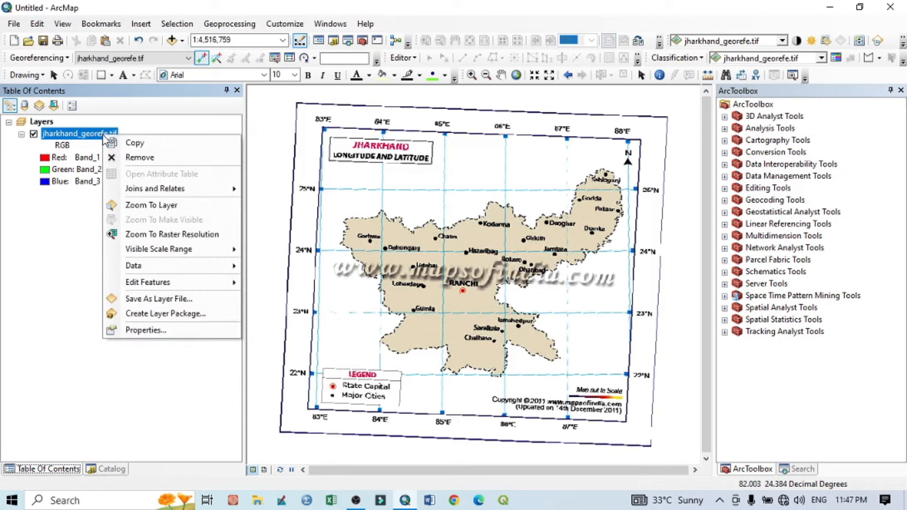
{"action": "left_click", "coordinate": [142, 331]}
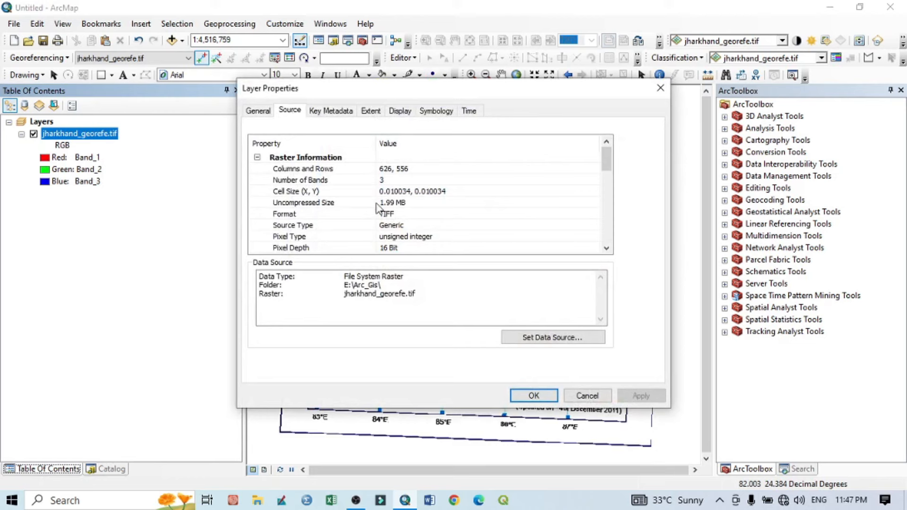
{"action": "scroll", "coordinate": [378, 208], "scroll_direction": "down", "scroll_amount": 3}
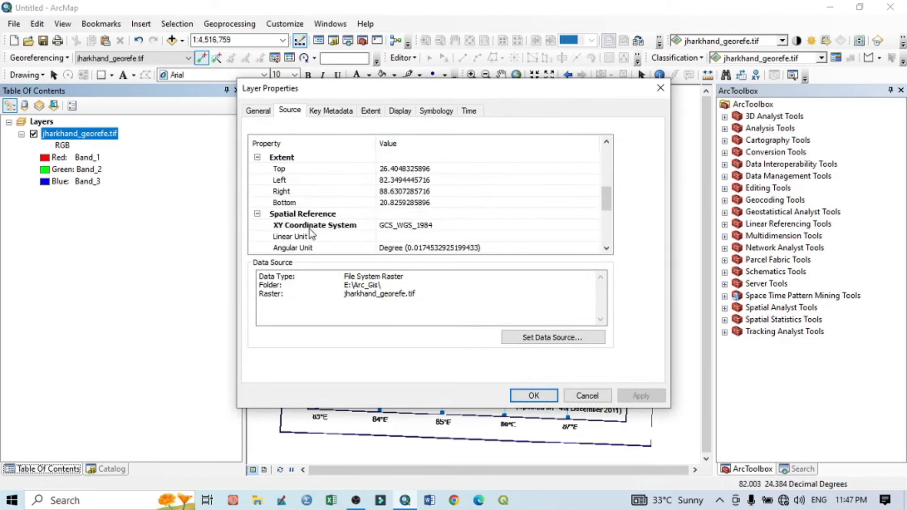
{"action": "scroll", "coordinate": [310, 228], "scroll_direction": "down", "scroll_amount": 1}
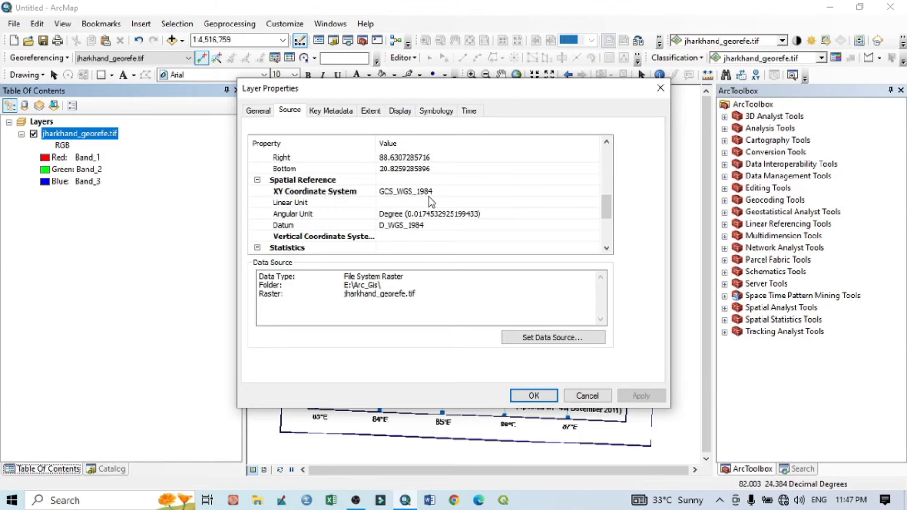
{"action": "left_click", "coordinate": [660, 88]}
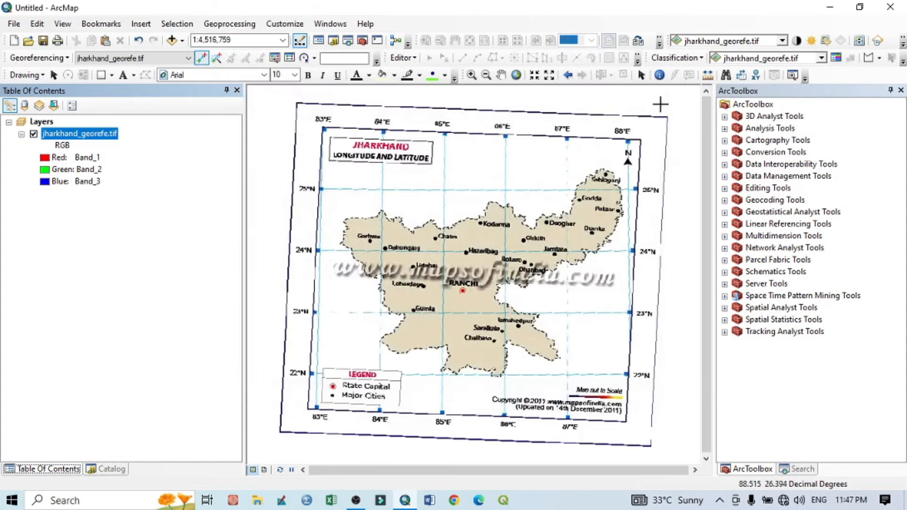